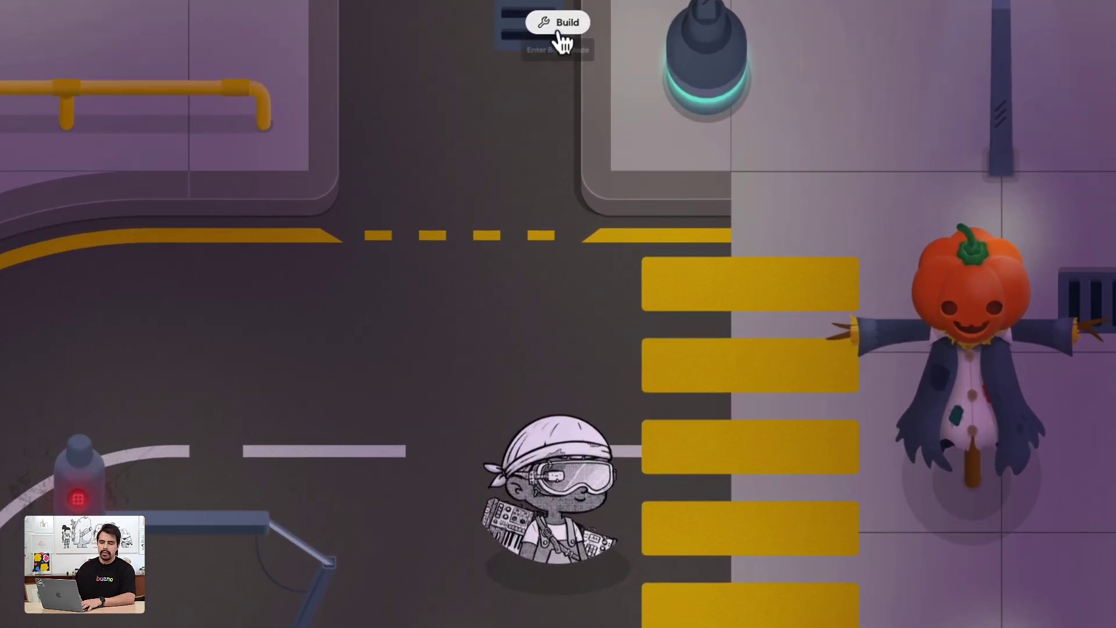
In Build mode, add a Health ability to the Scarecrow, showing Max HP 10
{"action": "left_click", "coordinate": [596, 20]}
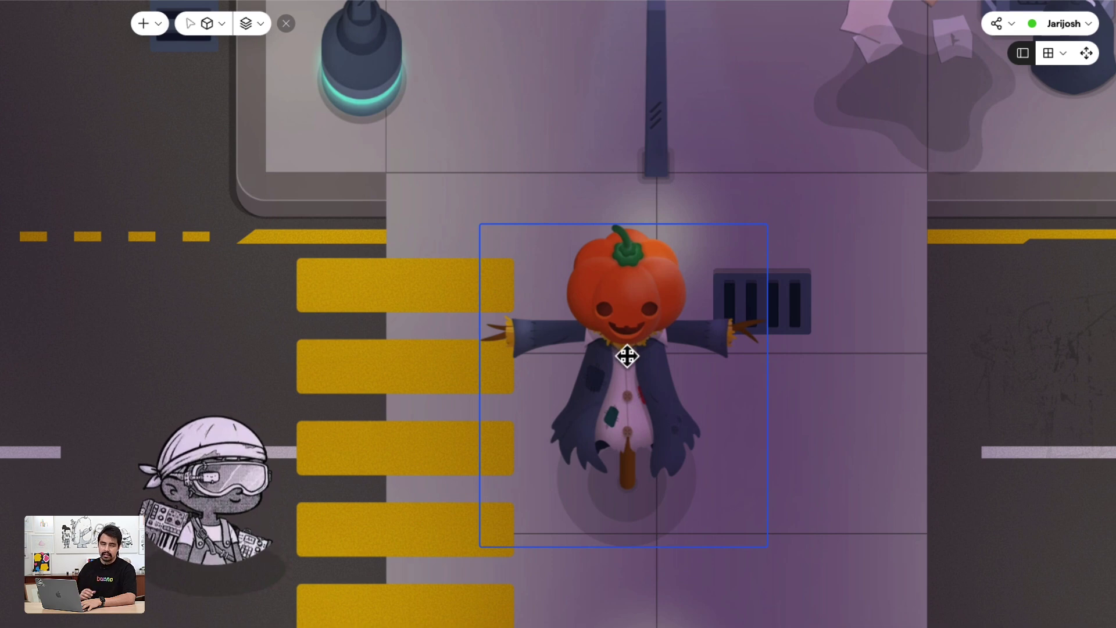
{"action": "left_click", "coordinate": [627, 356]}
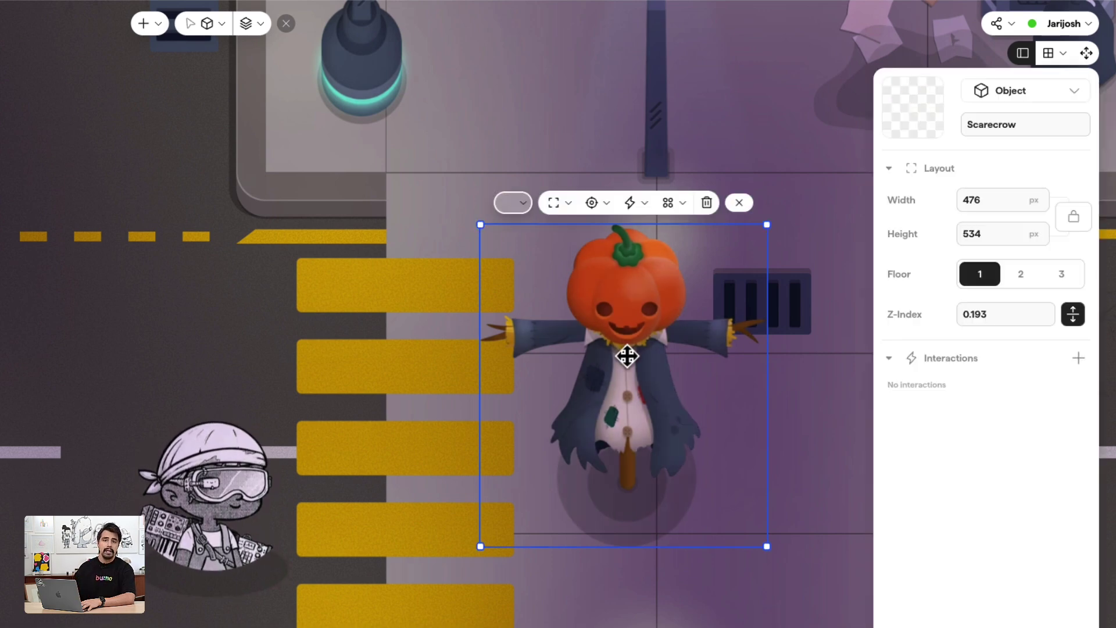
{"action": "left_click", "coordinate": [639, 210]}
{"action": "mouse_move", "coordinate": [706, 175]}
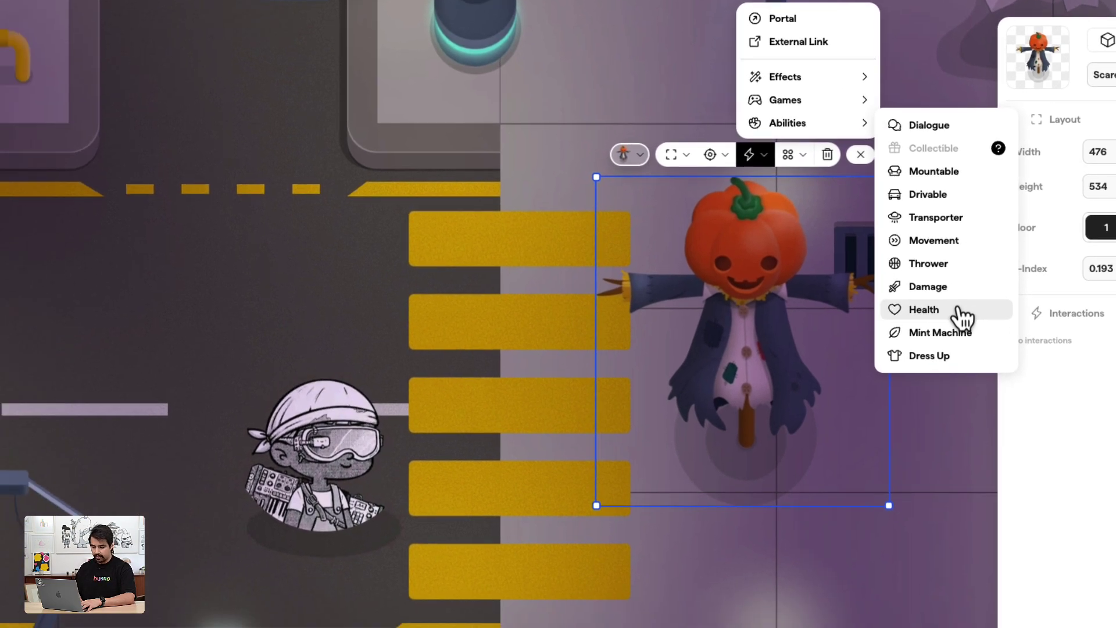
{"action": "left_click", "coordinate": [799, 351]}
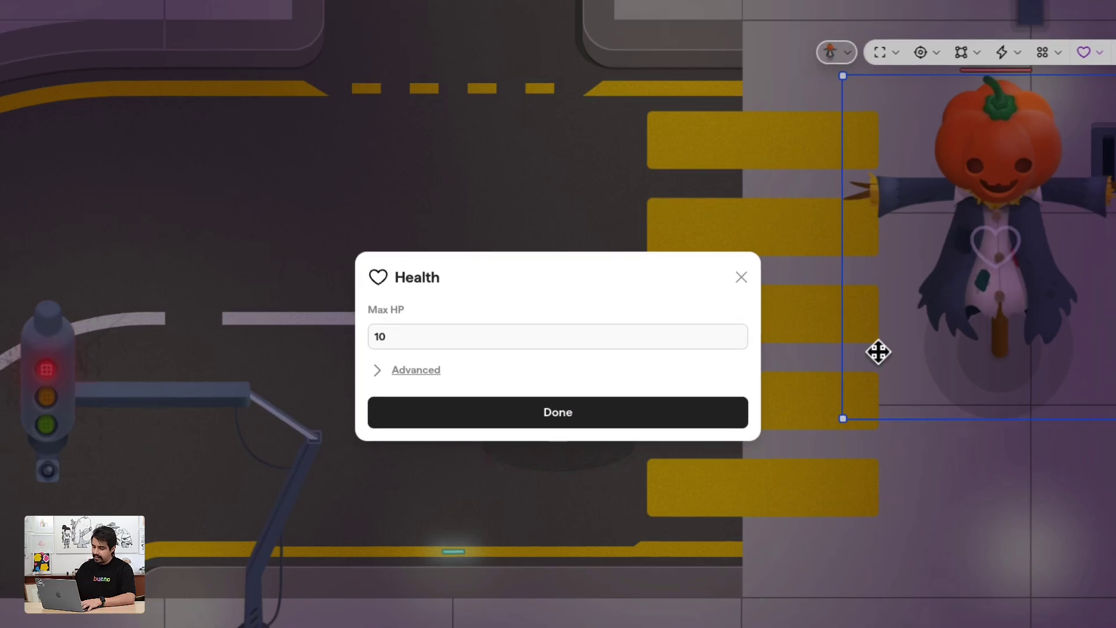
Set the scarecrow's Max HP to 30 and lower its HP bar offset to 52%
{"action": "left_click", "coordinate": [436, 336]}
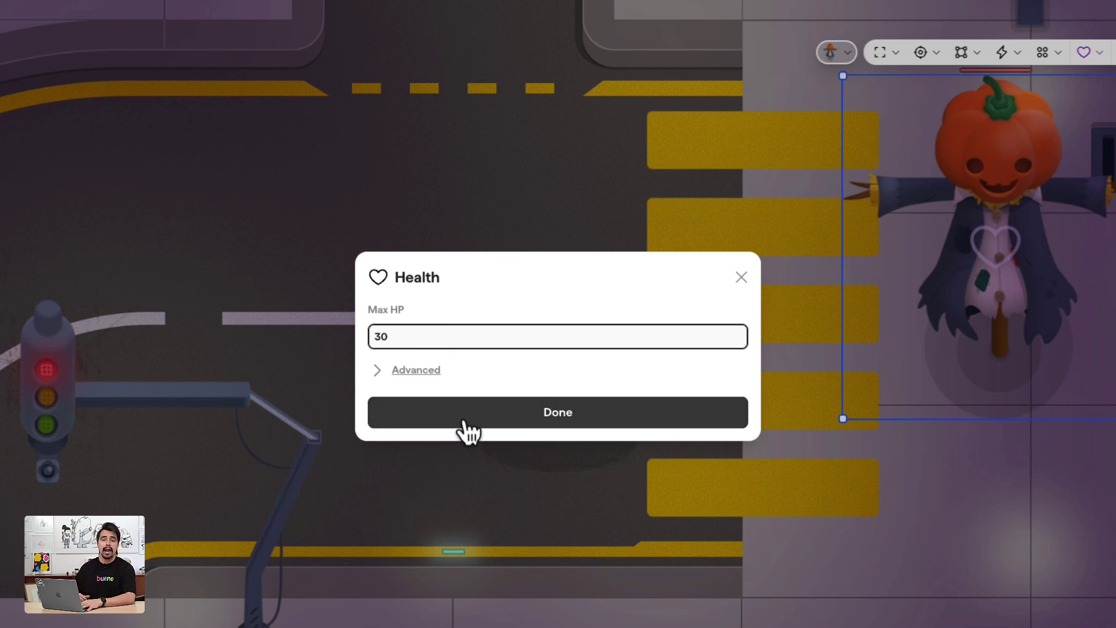
{"action": "left_click", "coordinate": [378, 371]}
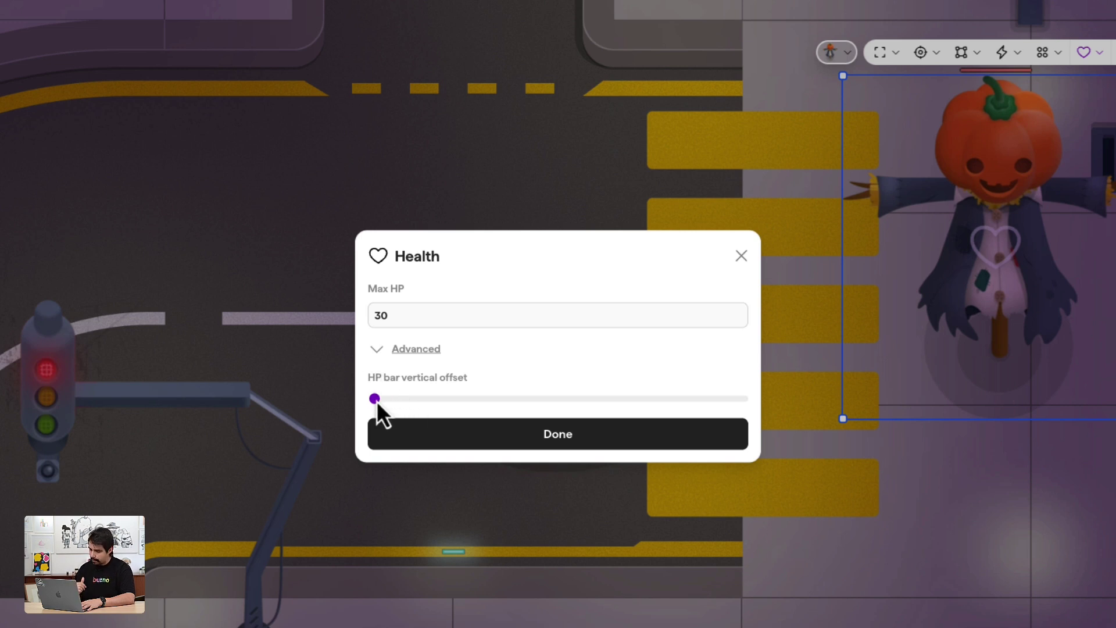
{"action": "mouse_move", "coordinate": [376, 399]}
{"action": "left_mouse_down"}
{"action": "mouse_move", "coordinate": [492, 406]}
{"action": "mouse_move", "coordinate": [360, 405]}
{"action": "left_mouse_up"}
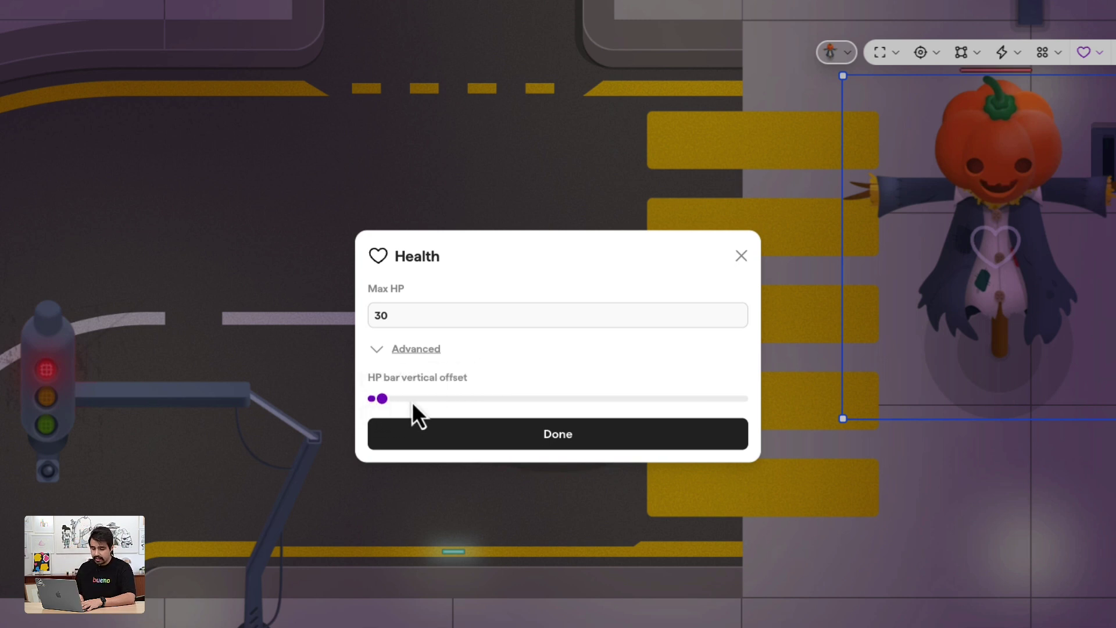
{"action": "left_click_drag", "start_coordinate": [576, 410], "coordinate": [578, 411]}
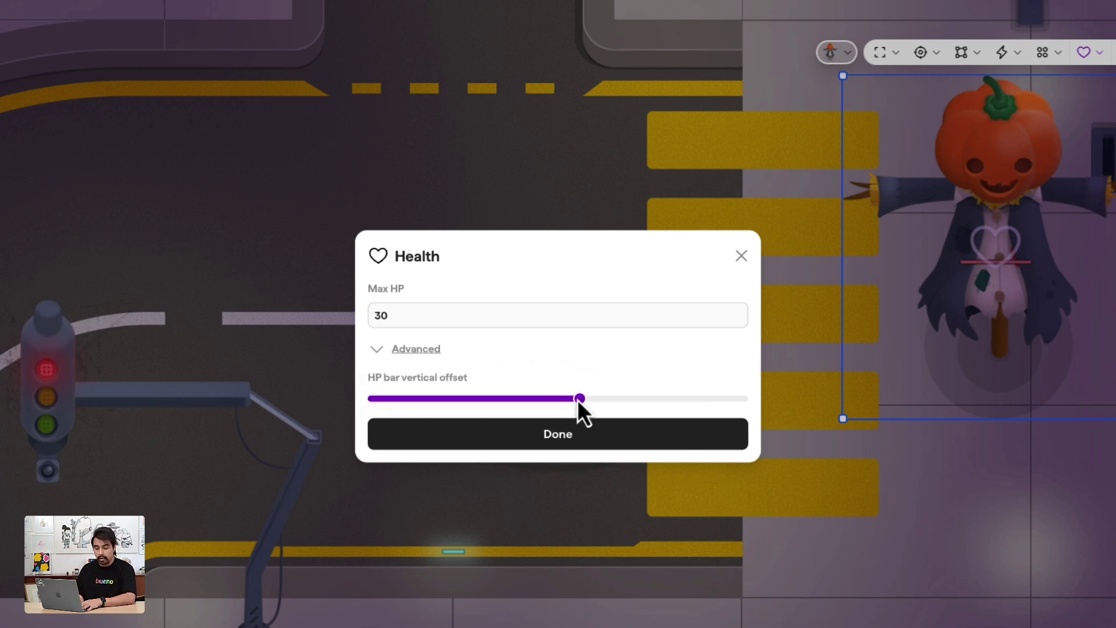
{"action": "left_click_drag", "start_coordinate": [688, 400], "coordinate": [549, 402]}
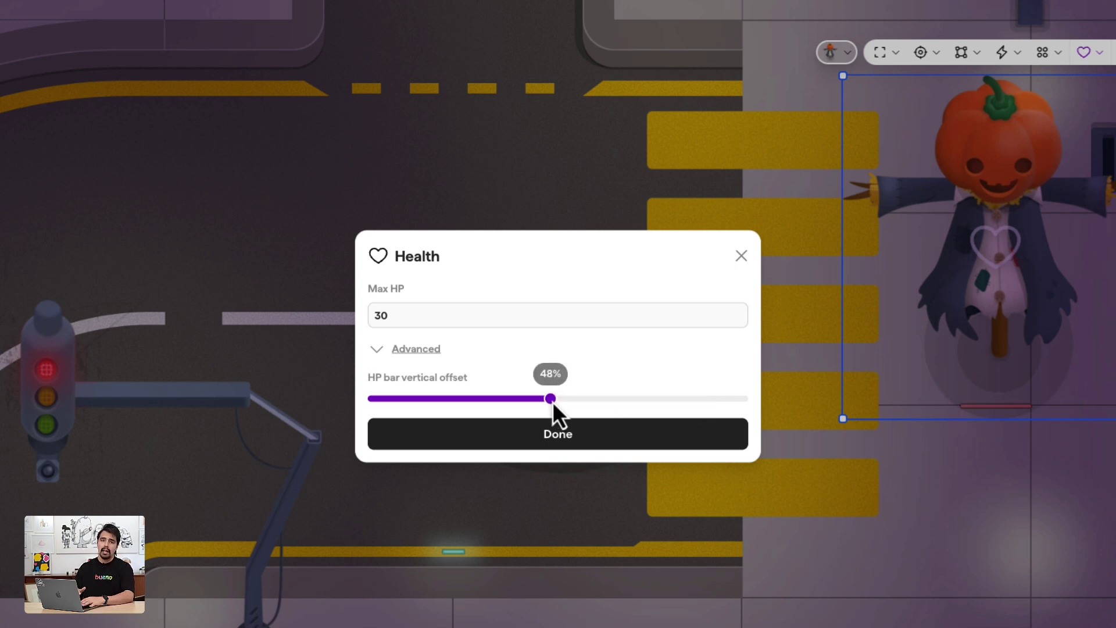
{"action": "mouse_move", "coordinate": [557, 401]}
{"action": "left_mouse_down"}
{"action": "mouse_move", "coordinate": [724, 402]}
{"action": "mouse_move", "coordinate": [561, 405]}
{"action": "left_mouse_up"}
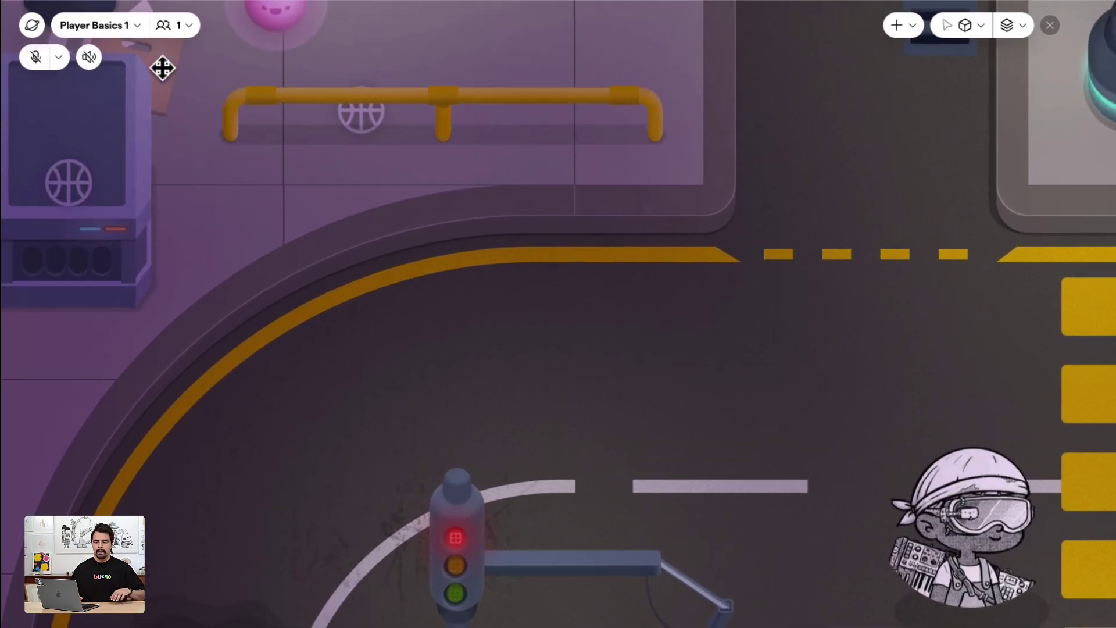
Set Max player HP to 100 in the room's Health settings
{"action": "left_click", "coordinate": [124, 27]}
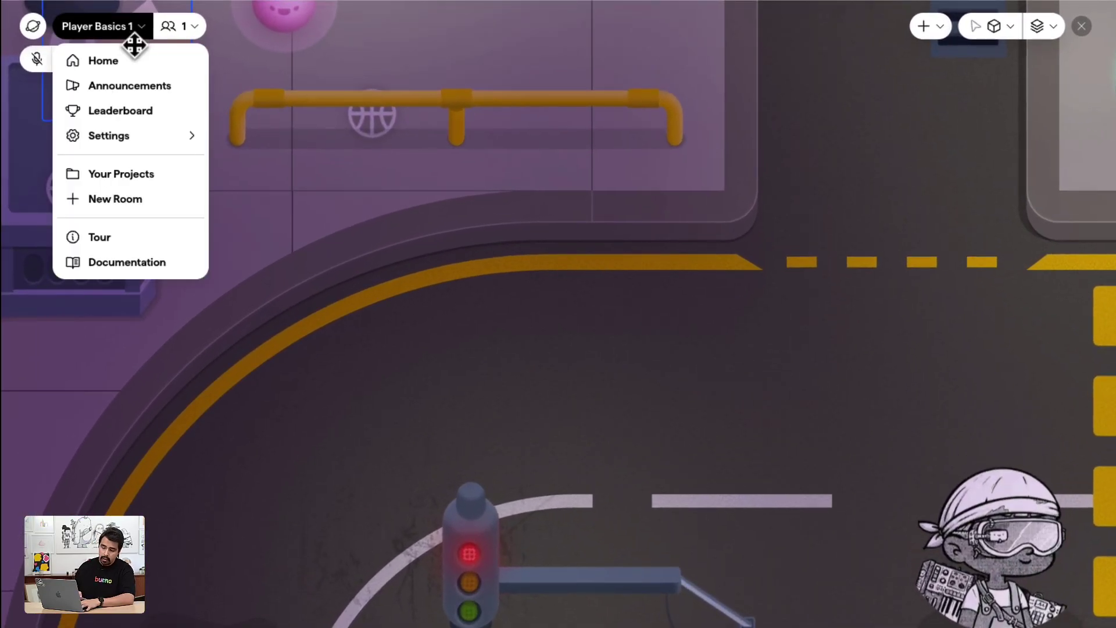
{"action": "mouse_move", "coordinate": [145, 143]}
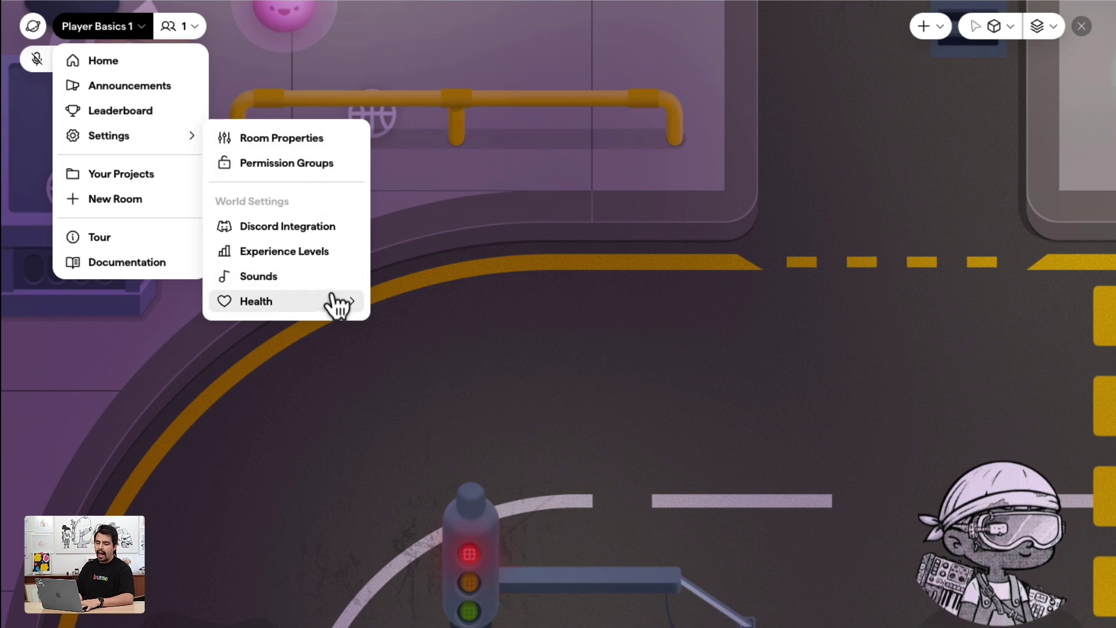
{"action": "left_click", "coordinate": [267, 308]}
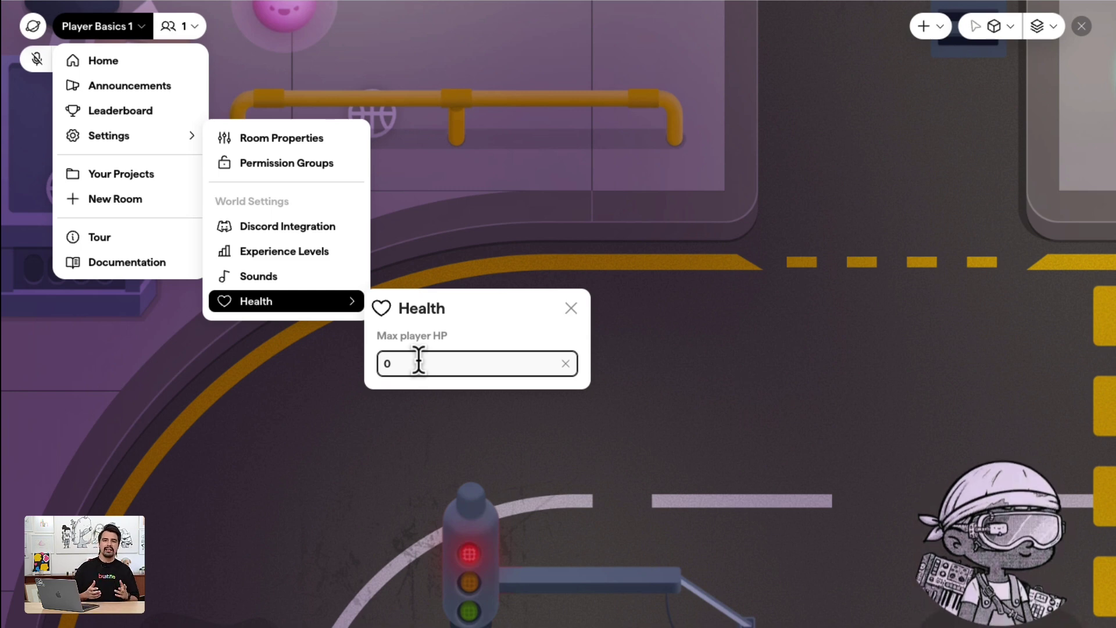
{"action": "type", "text": "1000"}
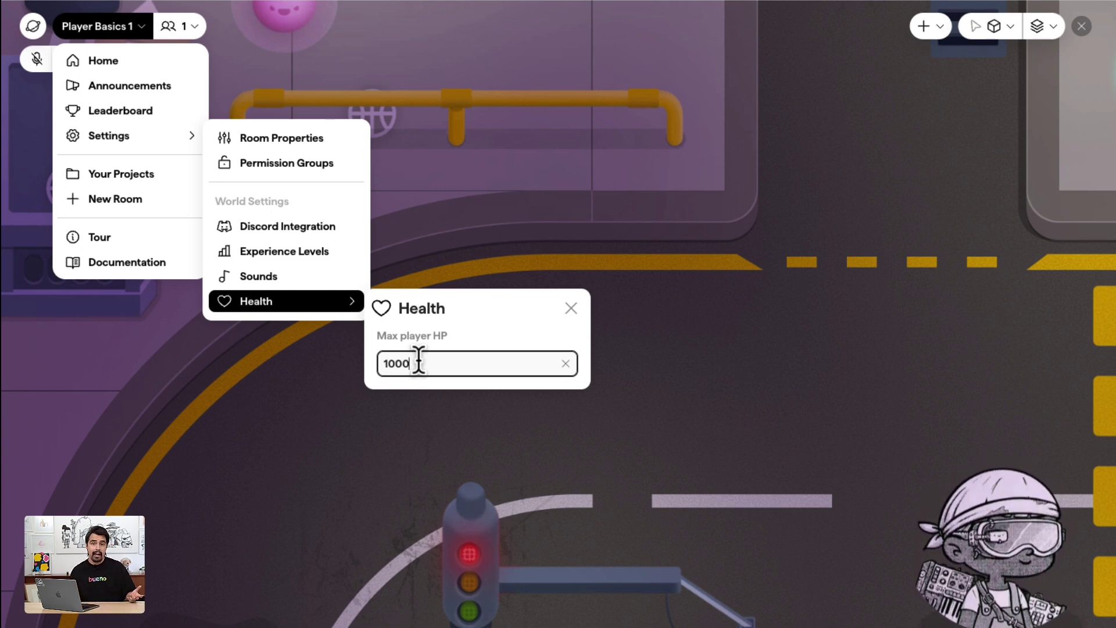
{"action": "key", "text": "BackSpace"}
{"action": "key", "text": "BackSpace"}
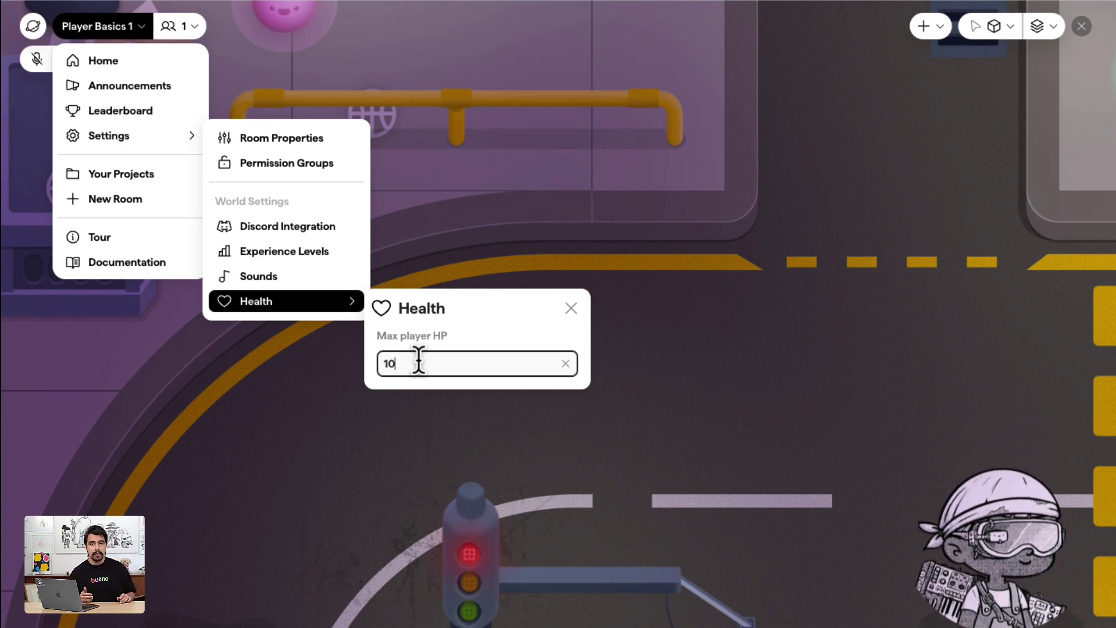
{"action": "type", "text": "0"}
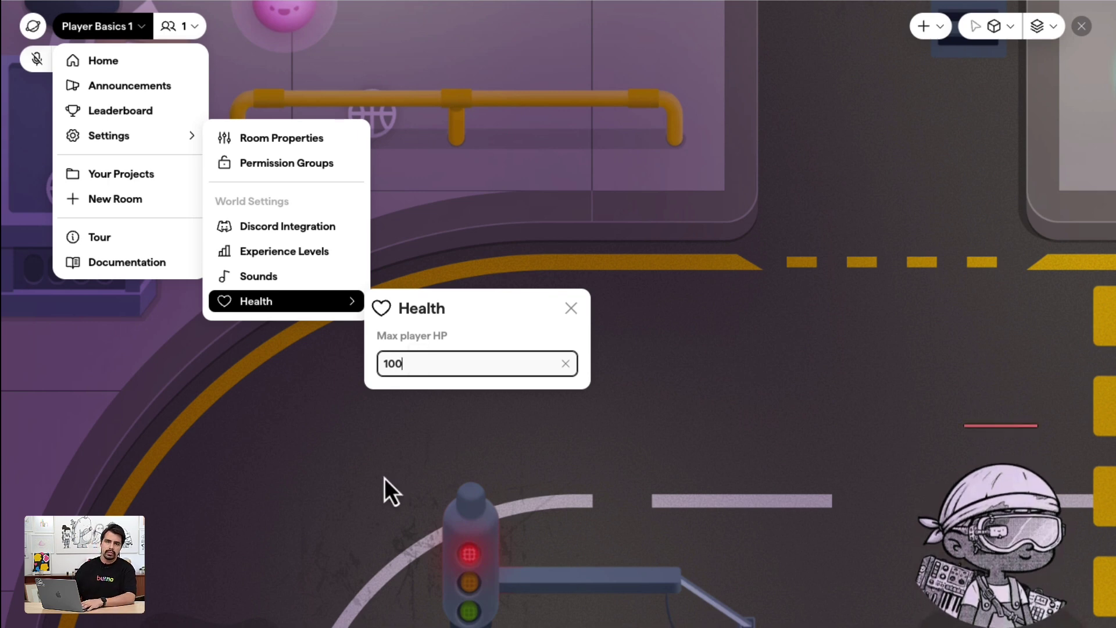
{"action": "left_click", "coordinate": [853, 540]}
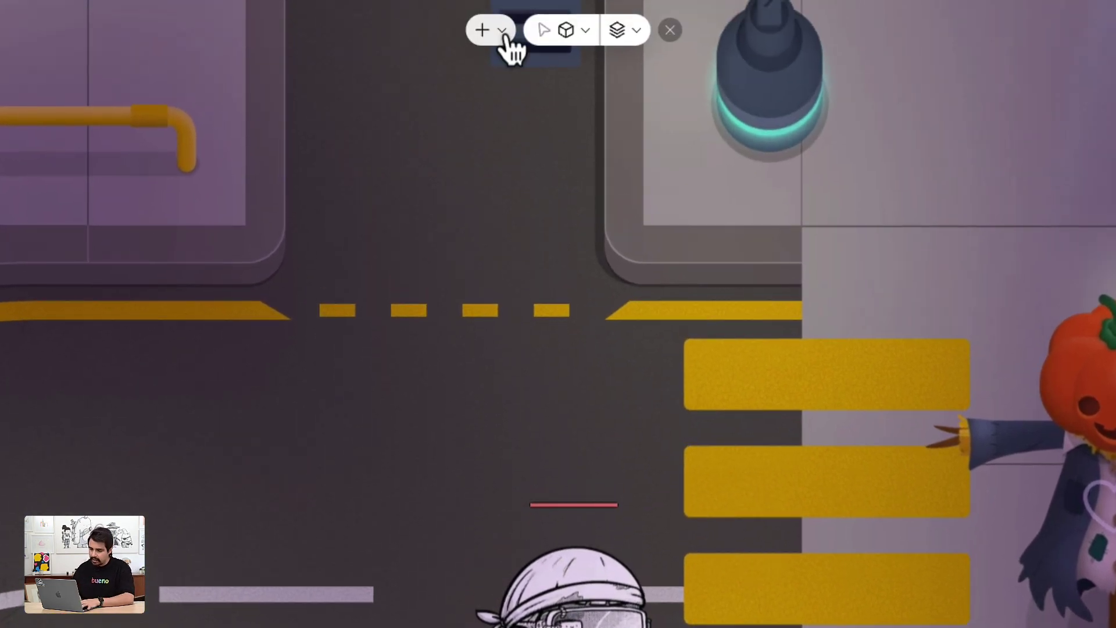
Place the green gem from the Space Kit onto the crosswalk
{"action": "left_click", "coordinate": [499, 34]}
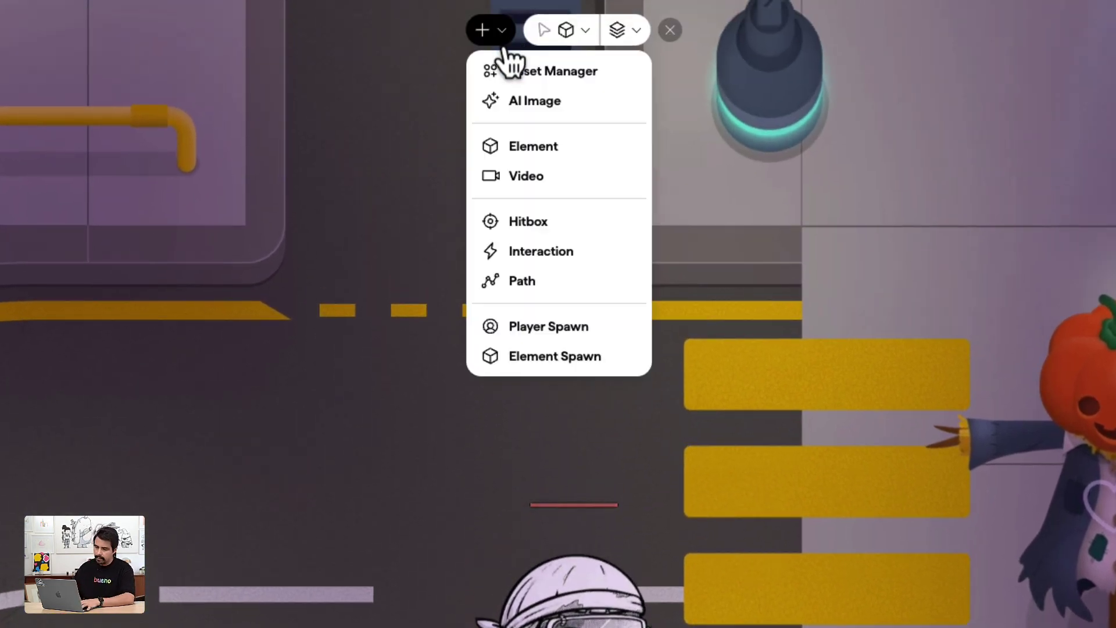
{"action": "left_click", "coordinate": [510, 79]}
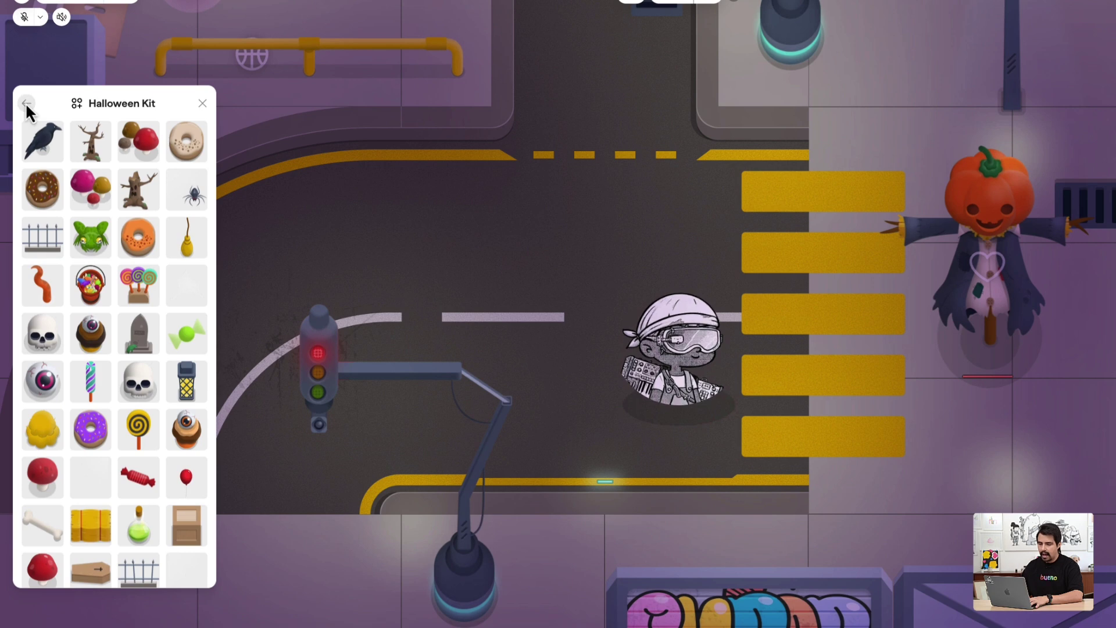
{"action": "left_click", "coordinate": [25, 102]}
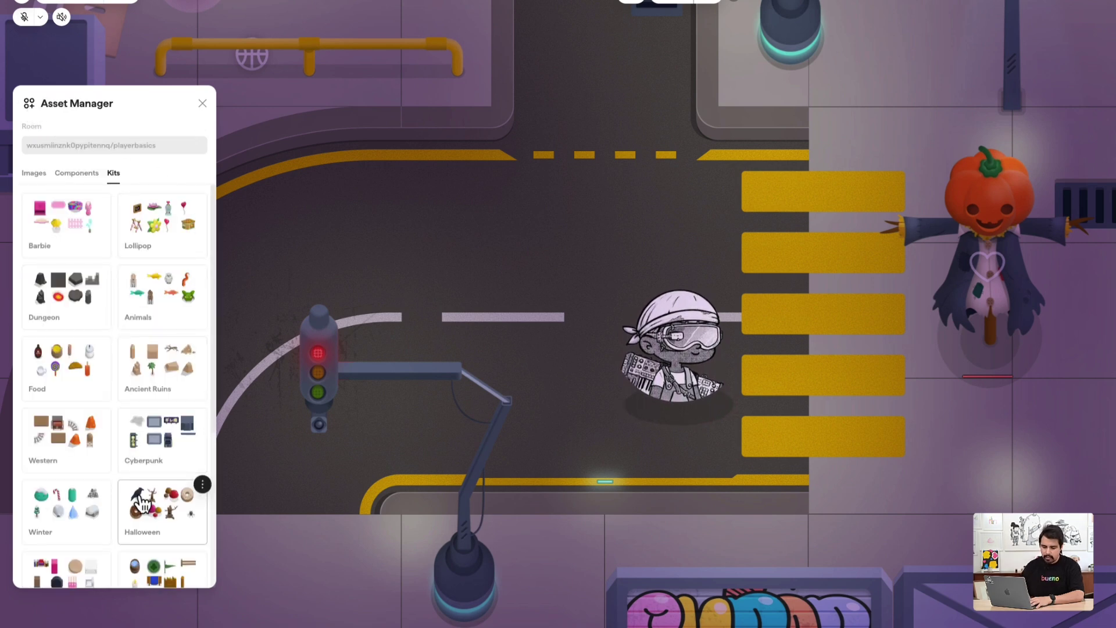
{"action": "scroll", "coordinate": [66, 415], "scroll_direction": "down", "scroll_amount": 4}
{"action": "left_click", "coordinate": [73, 395]}
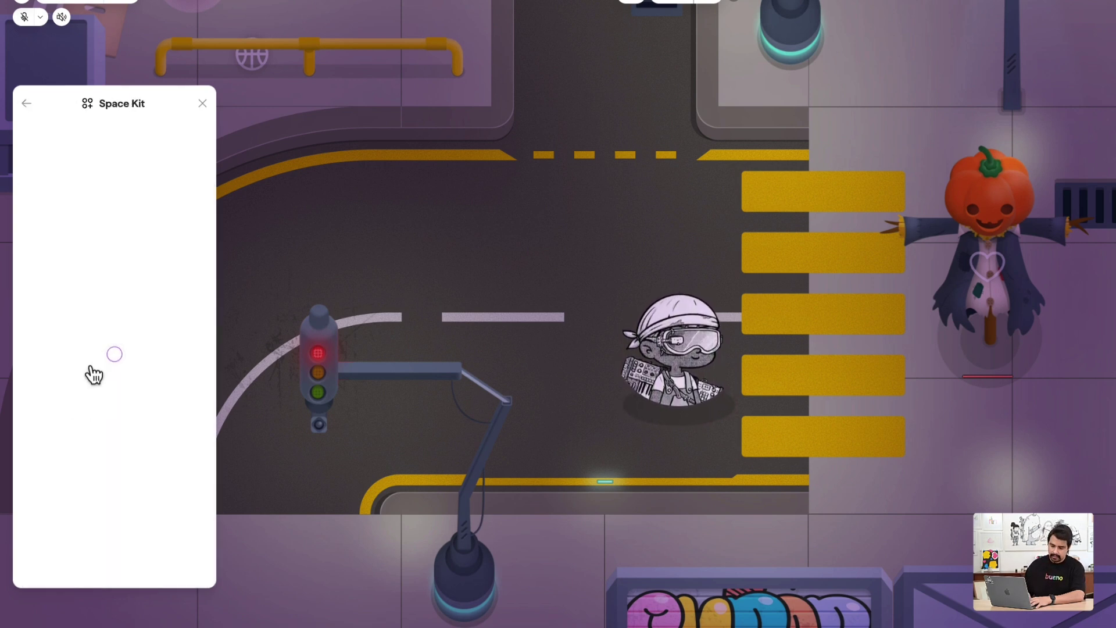
{"action": "scroll", "coordinate": [189, 454], "scroll_direction": "down", "scroll_amount": 1}
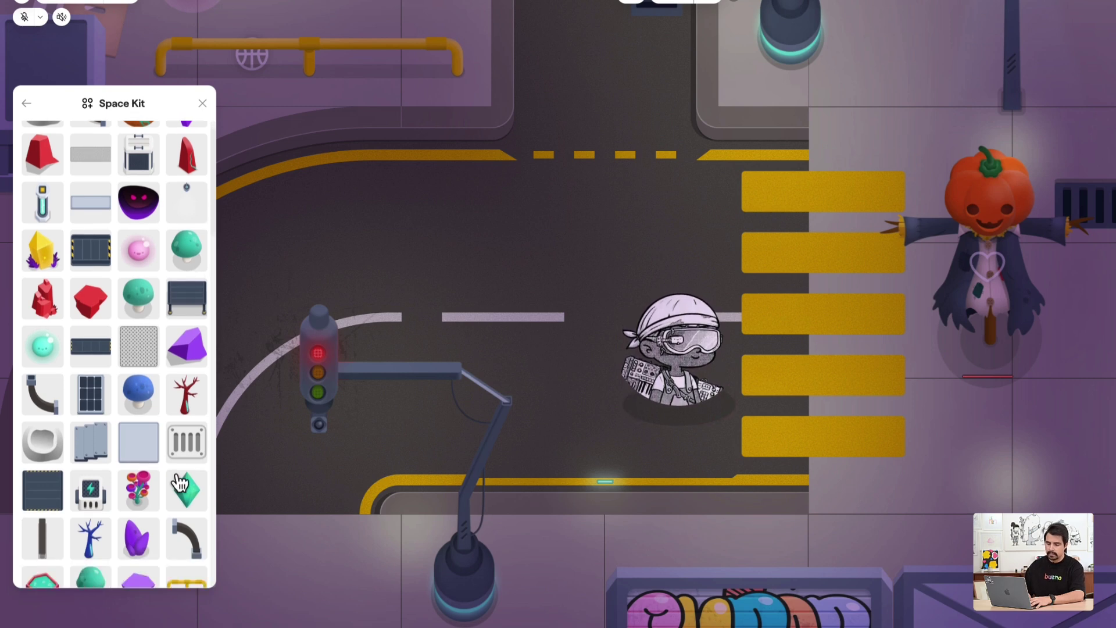
{"action": "left_click", "coordinate": [187, 497]}
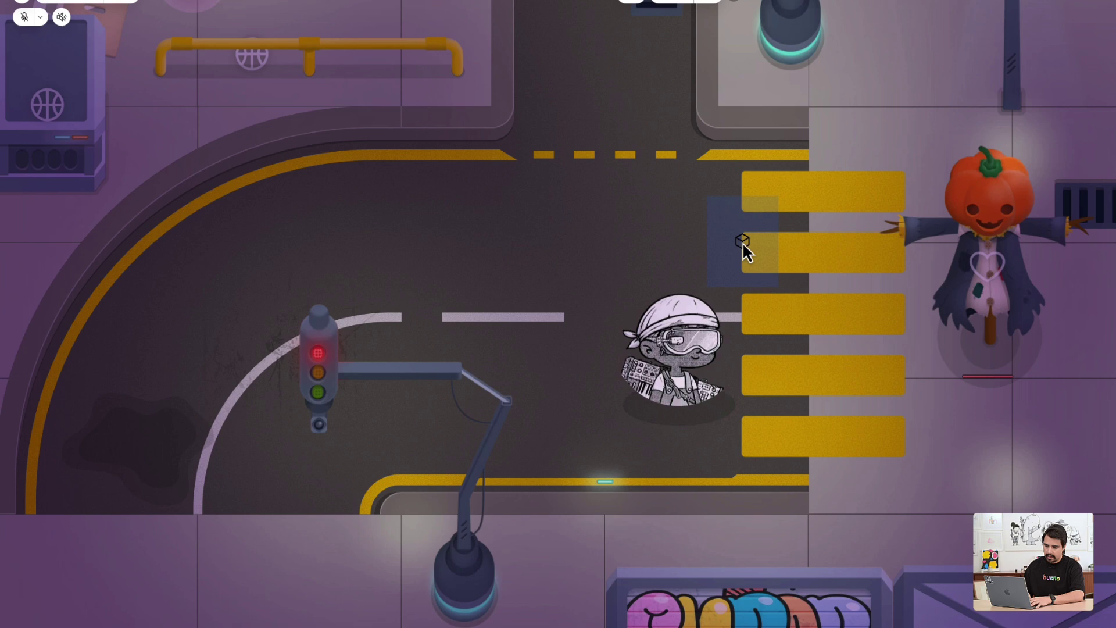
{"action": "left_click", "coordinate": [846, 441]}
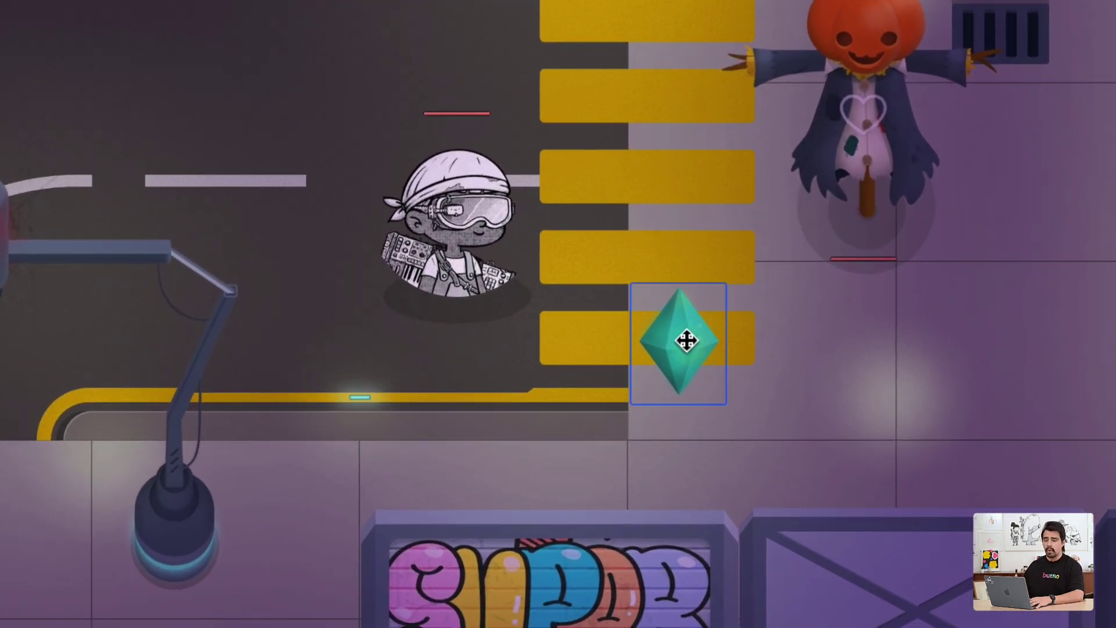
Convert the placed green gem into a component
{"action": "left_click", "coordinate": [722, 355]}
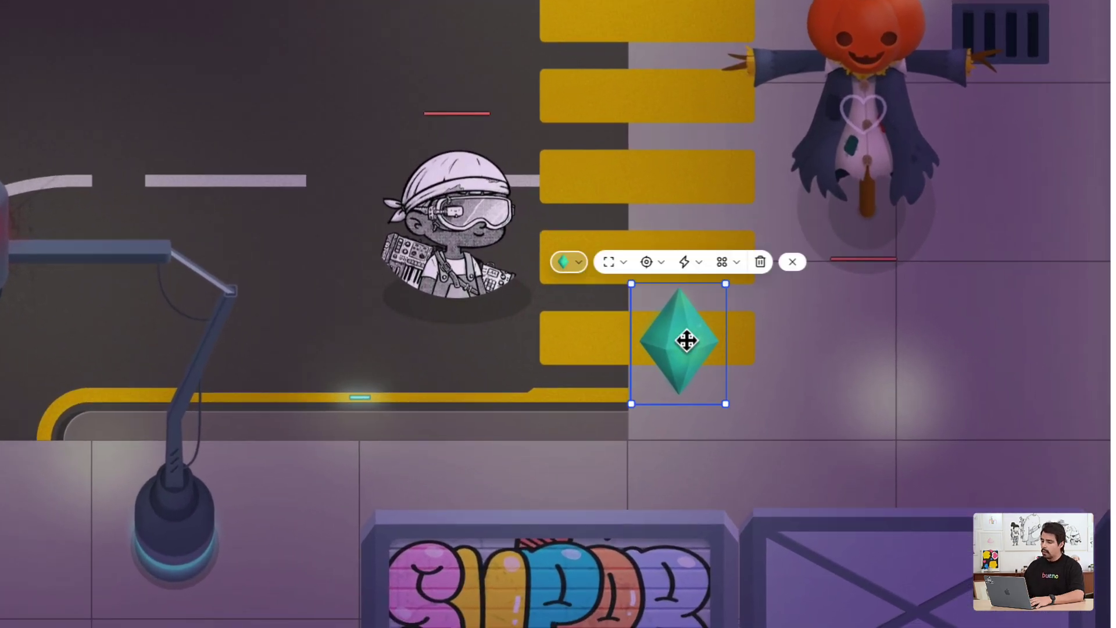
{"action": "left_click", "coordinate": [725, 262]}
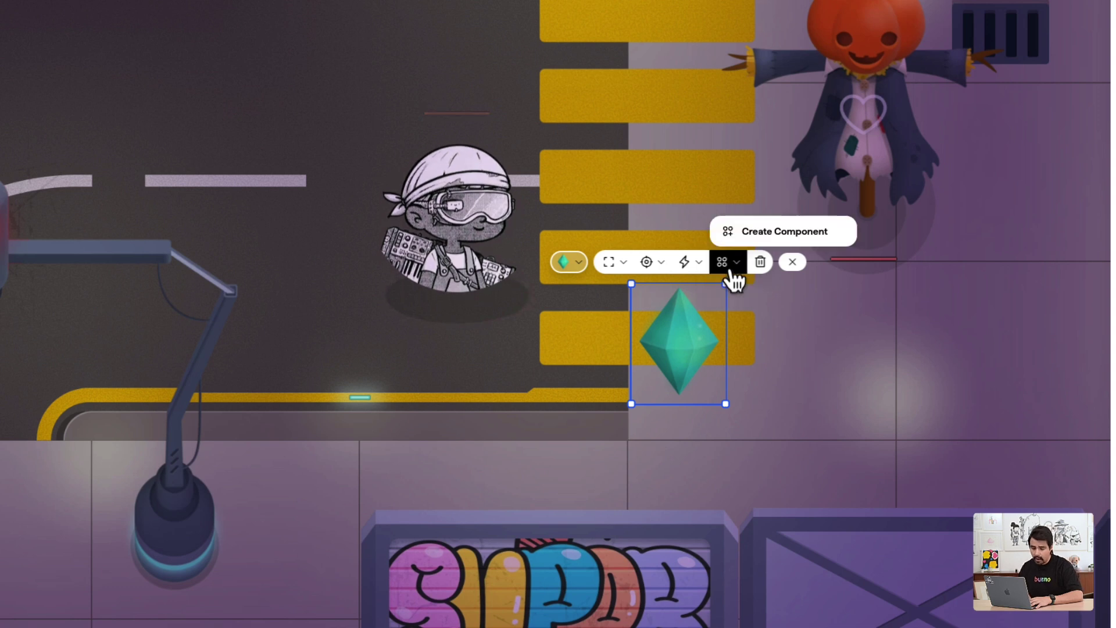
{"action": "left_click", "coordinate": [843, 232]}
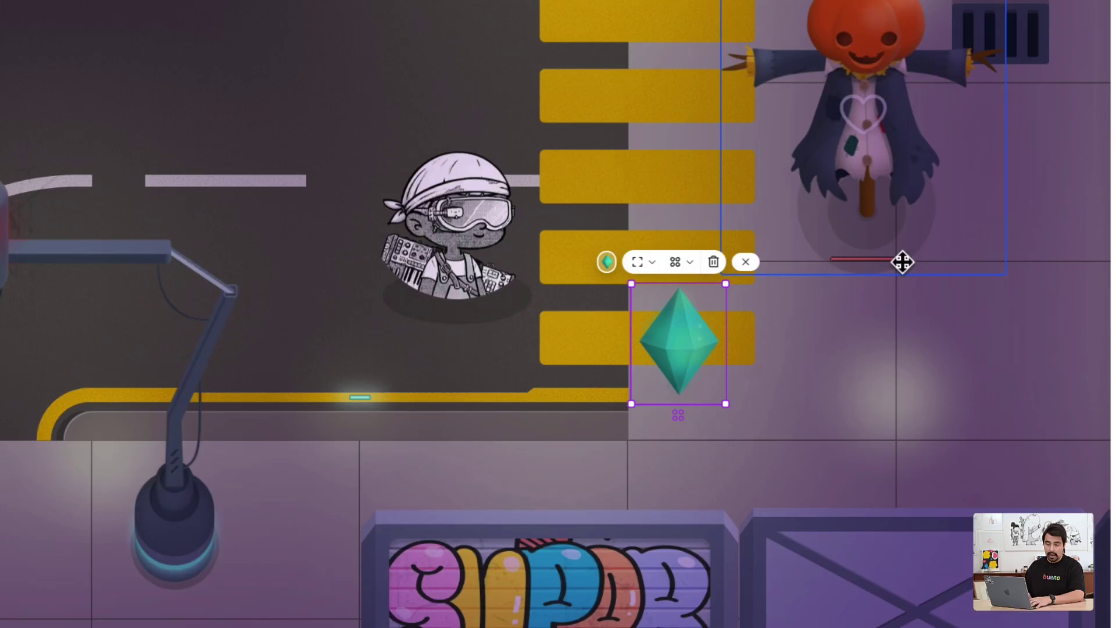
{"action": "left_click", "coordinate": [692, 268]}
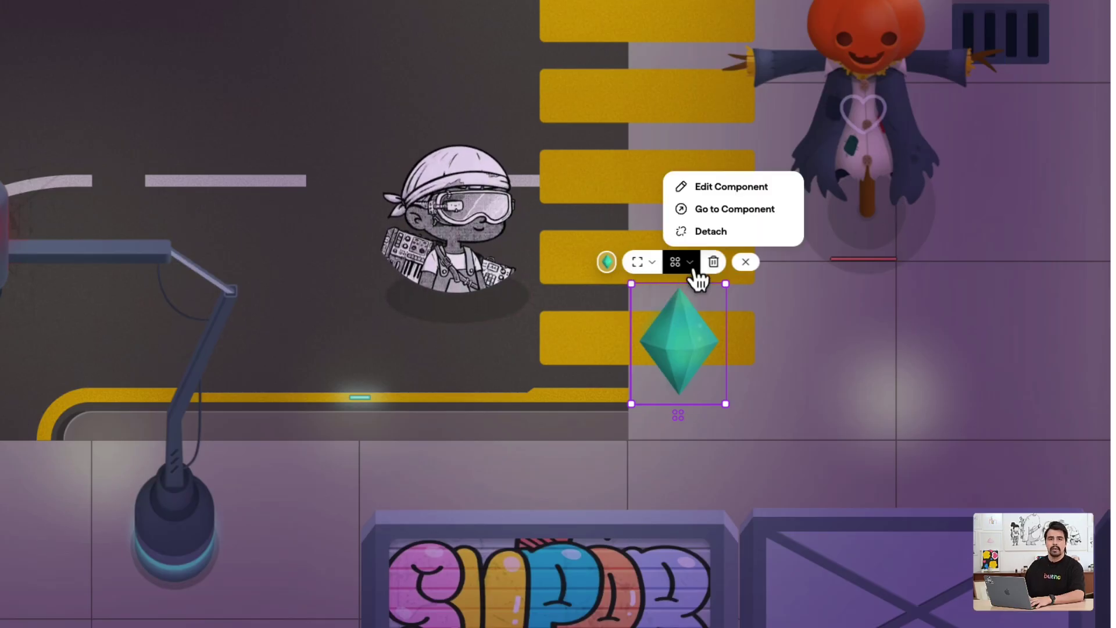
Edit the gem component, add a Collectible ability, and start editing its max count per player
{"action": "left_click", "coordinate": [724, 188]}
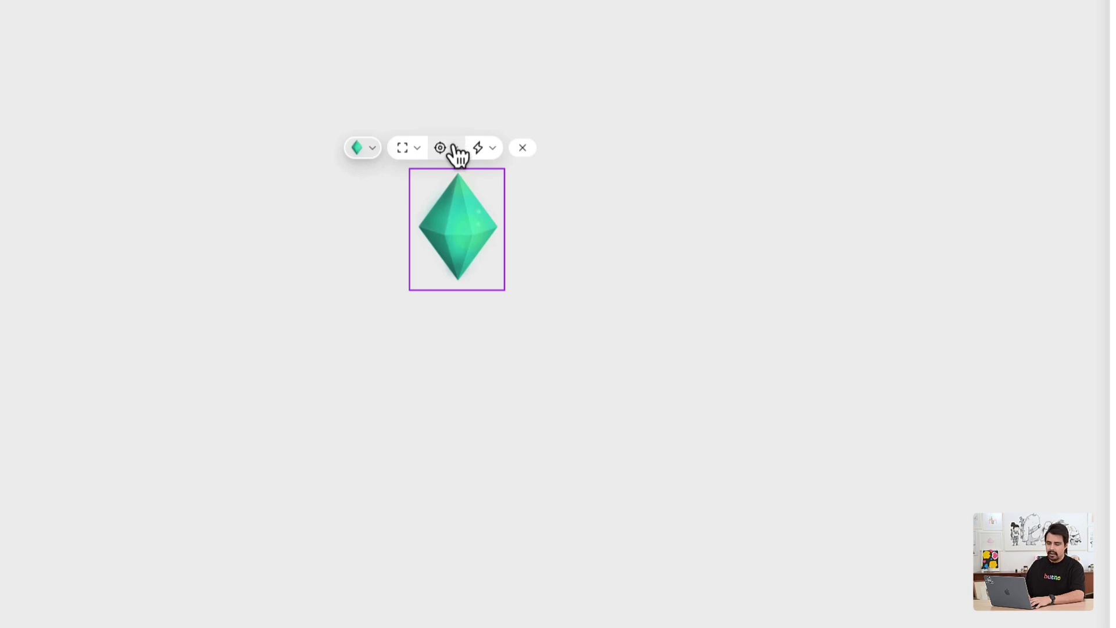
{"action": "left_click", "coordinate": [478, 148]}
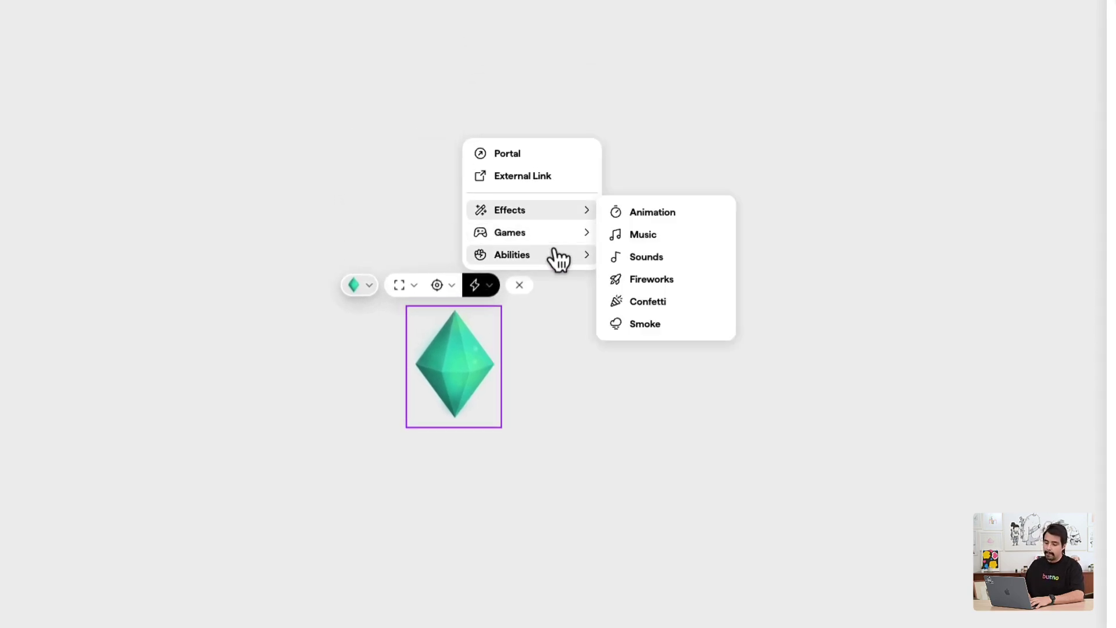
{"action": "mouse_move", "coordinate": [552, 256]}
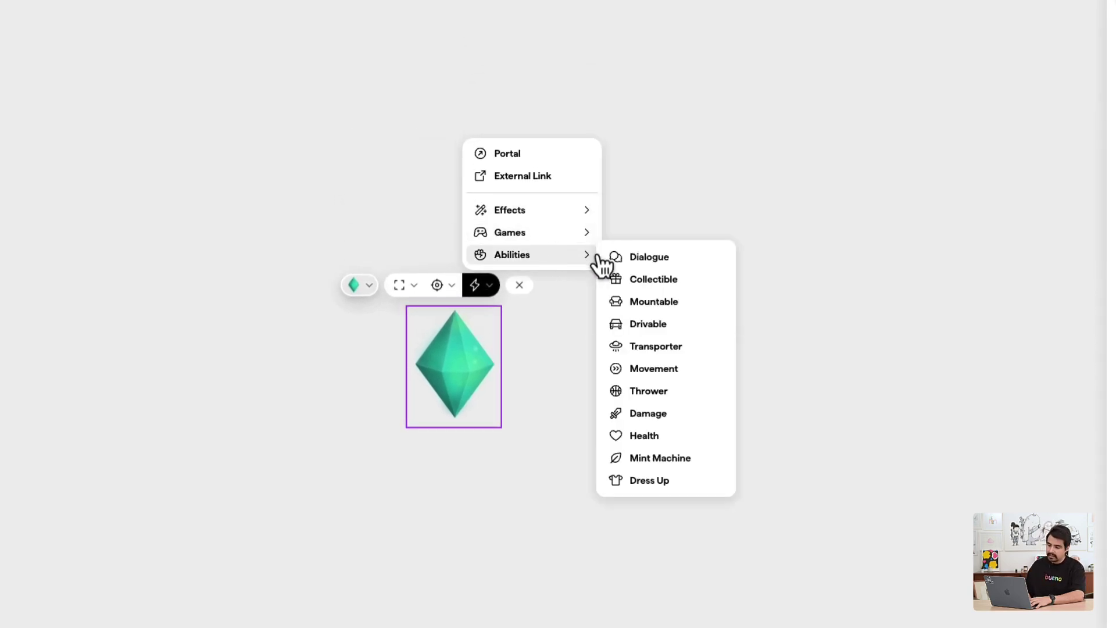
{"action": "left_click", "coordinate": [696, 284]}
{"action": "left_click", "coordinate": [476, 196]}
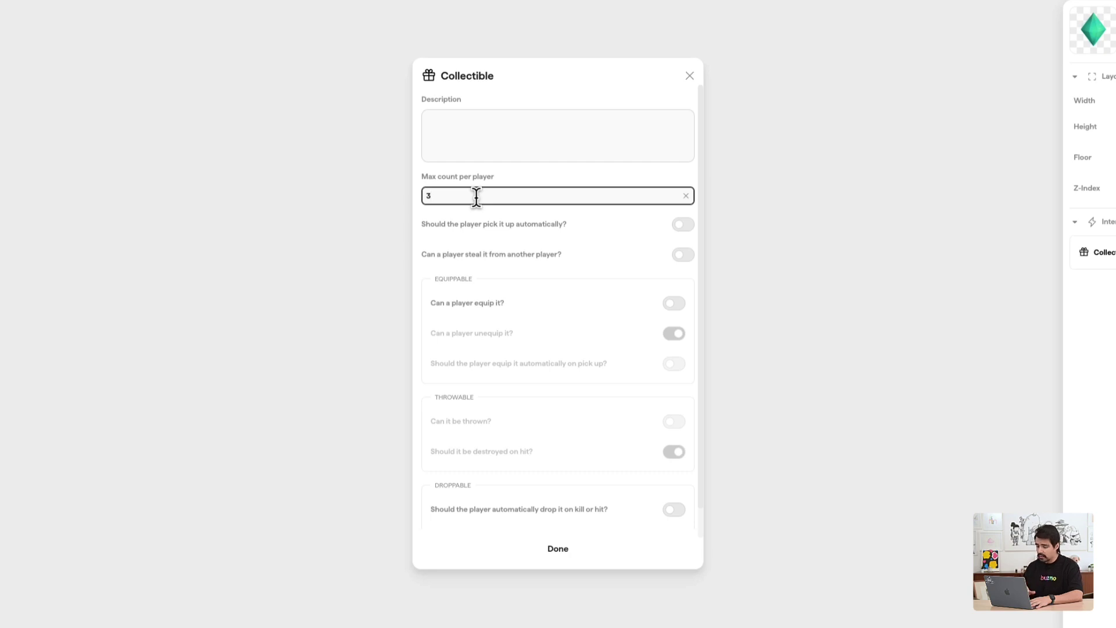
Make the gem auto-picked up, equippable and throwable, with a max of 5 per player
{"action": "left_click", "coordinate": [688, 226]}
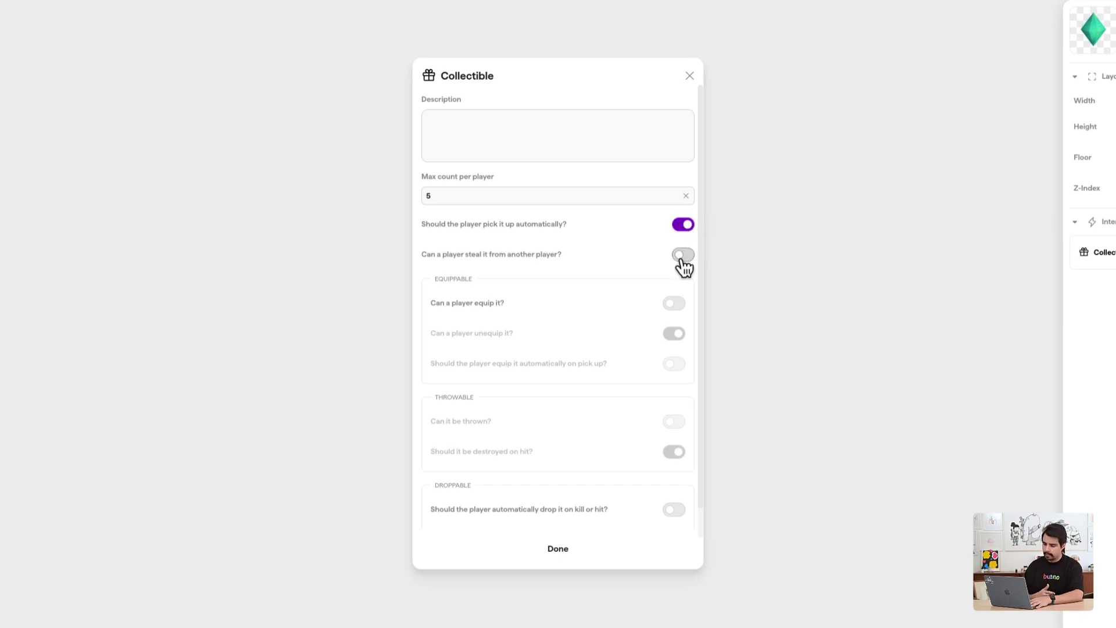
{"action": "left_click", "coordinate": [679, 298]}
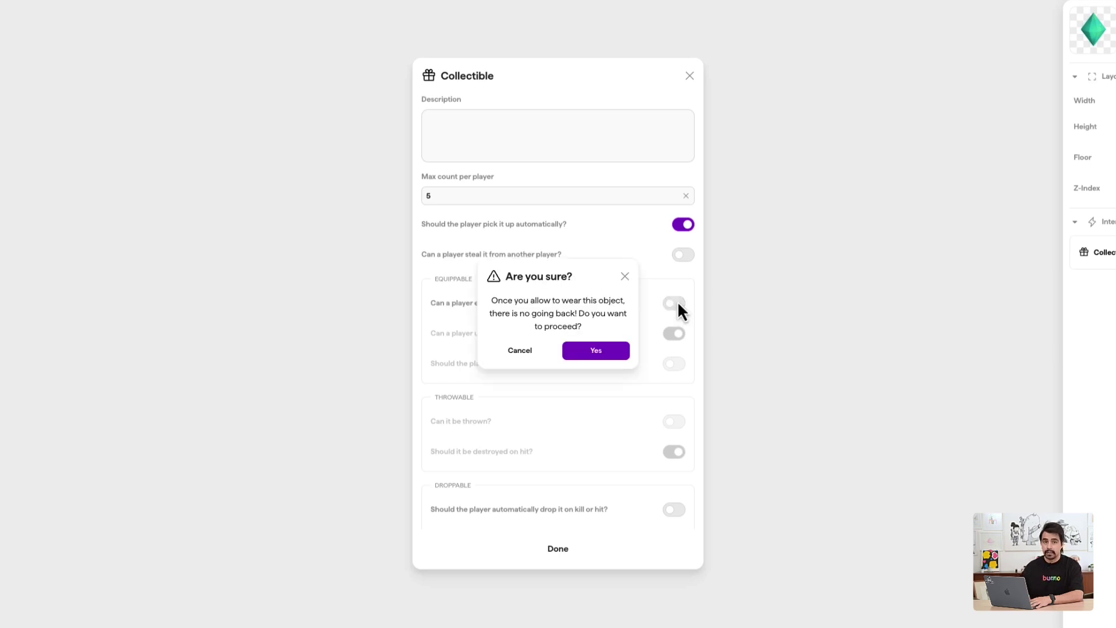
{"action": "left_click", "coordinate": [595, 352]}
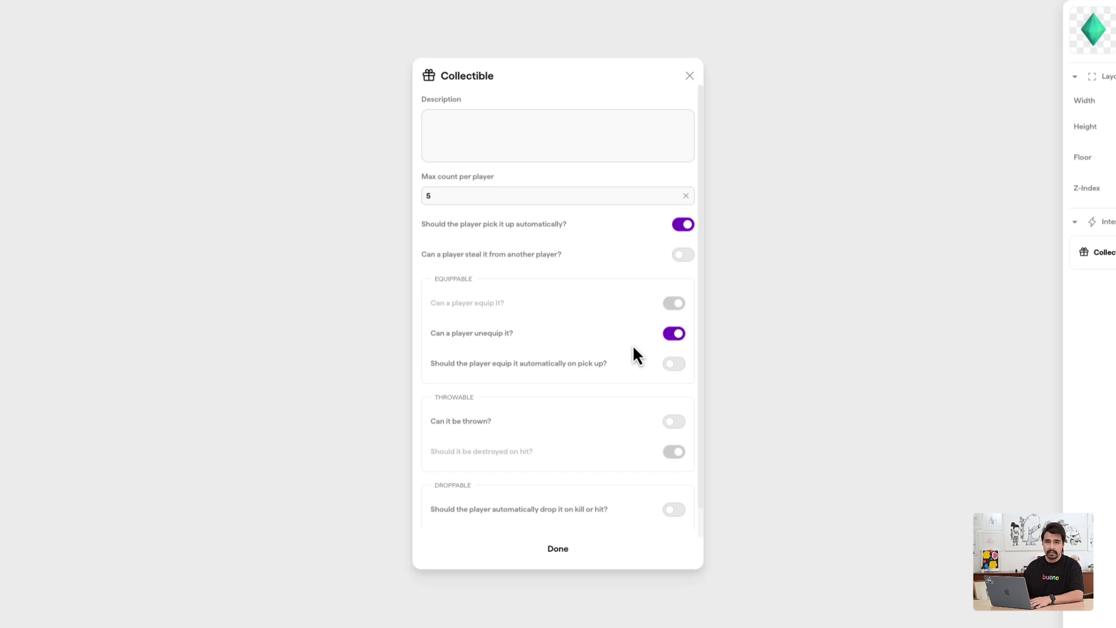
{"action": "scroll", "coordinate": [632, 355], "scroll_direction": "down", "scroll_amount": 1}
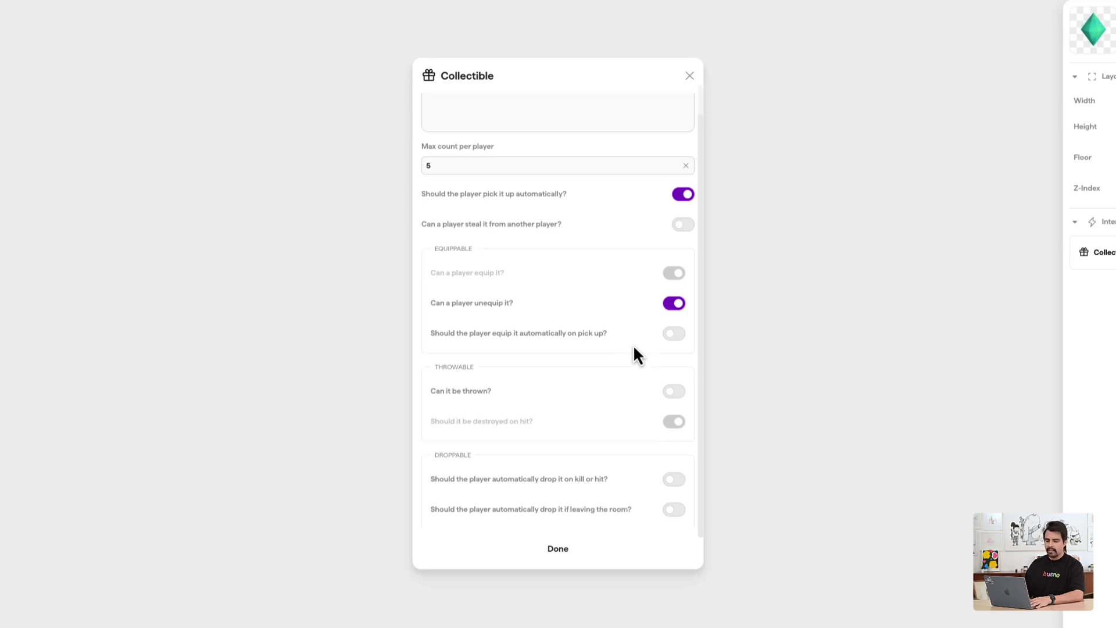
{"action": "left_click", "coordinate": [676, 393]}
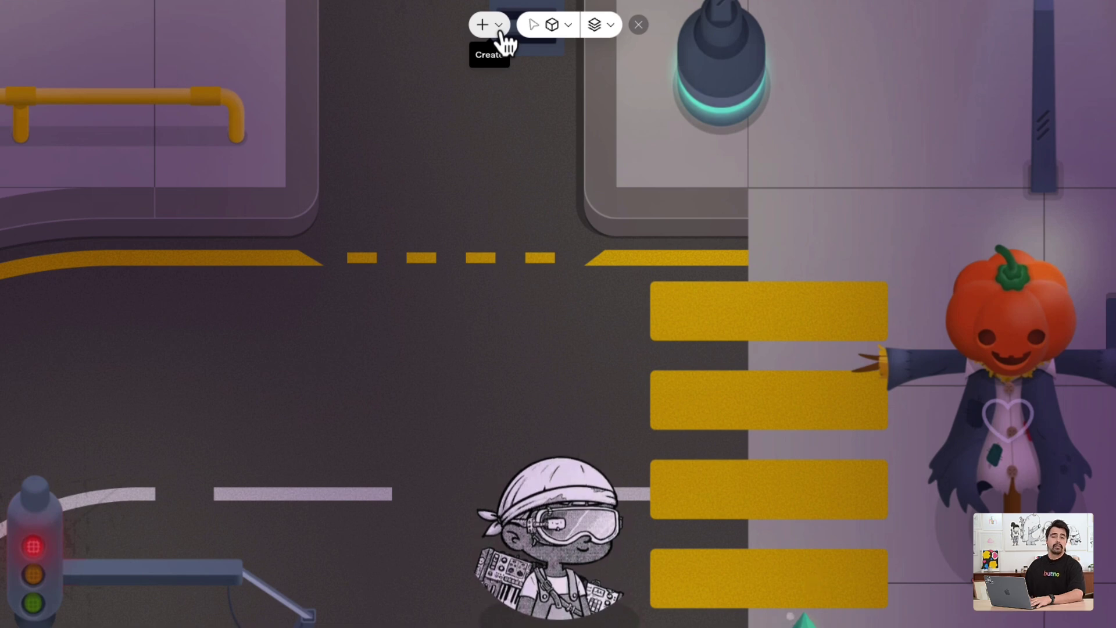
Add an Element Spawn point on the road beside the crosswalk
{"action": "left_click", "coordinate": [496, 32]}
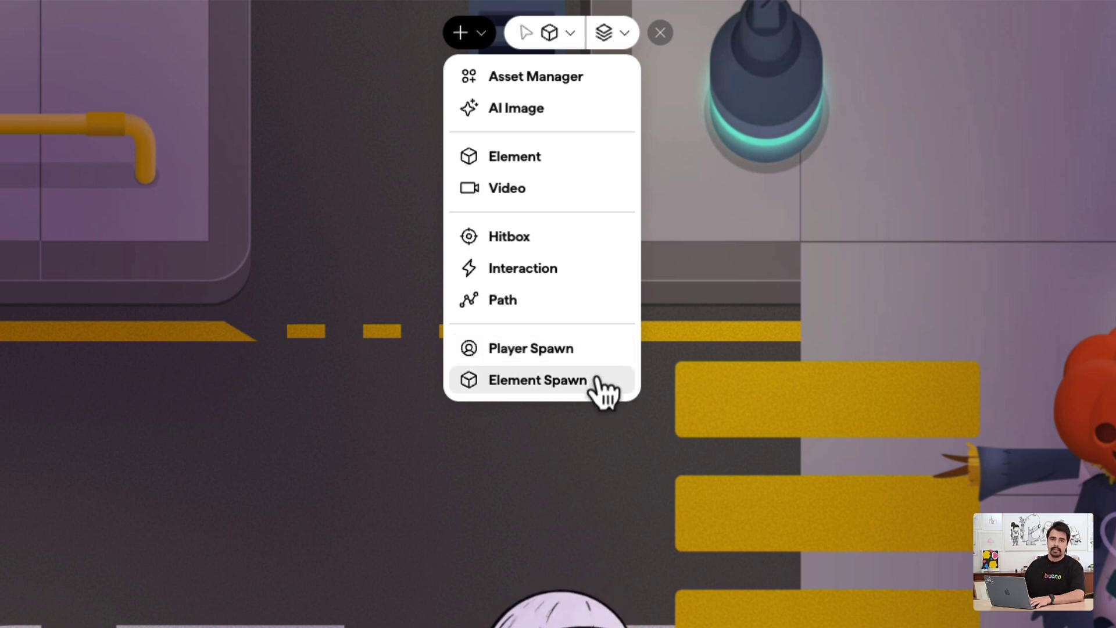
{"action": "left_click", "coordinate": [599, 380]}
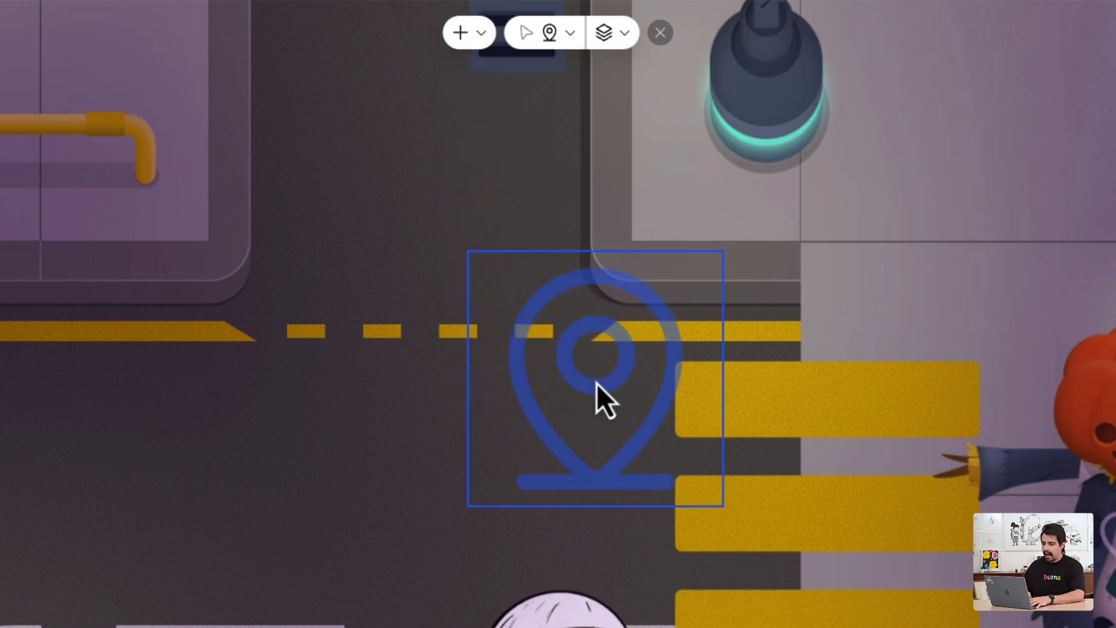
{"action": "left_click_drag", "start_coordinate": [598, 384], "coordinate": [574, 407]}
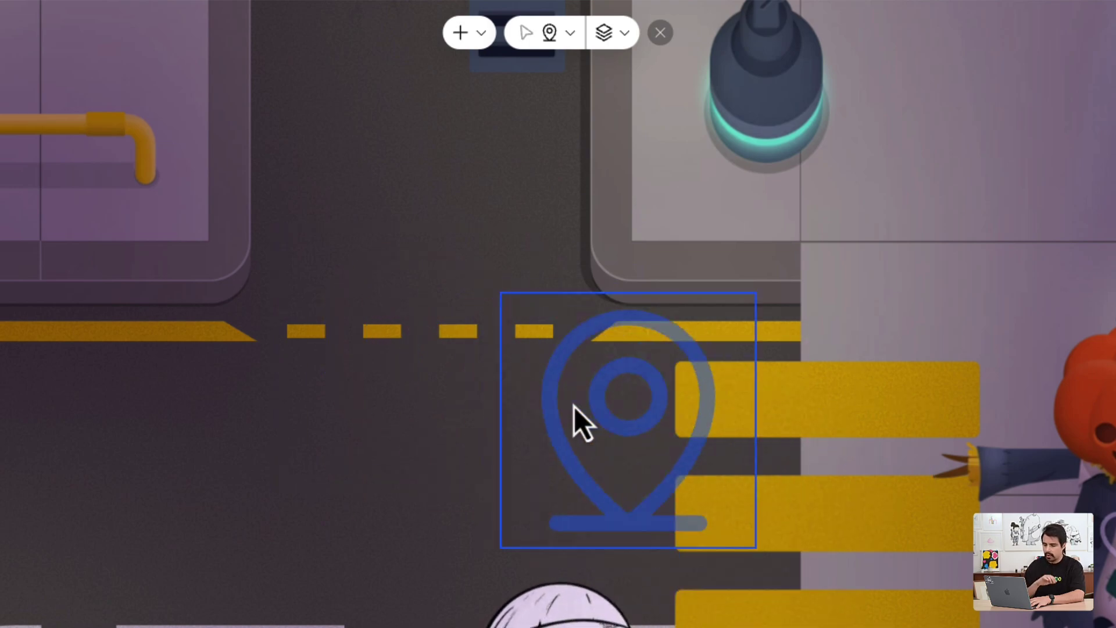
{"action": "left_click", "coordinate": [574, 407]}
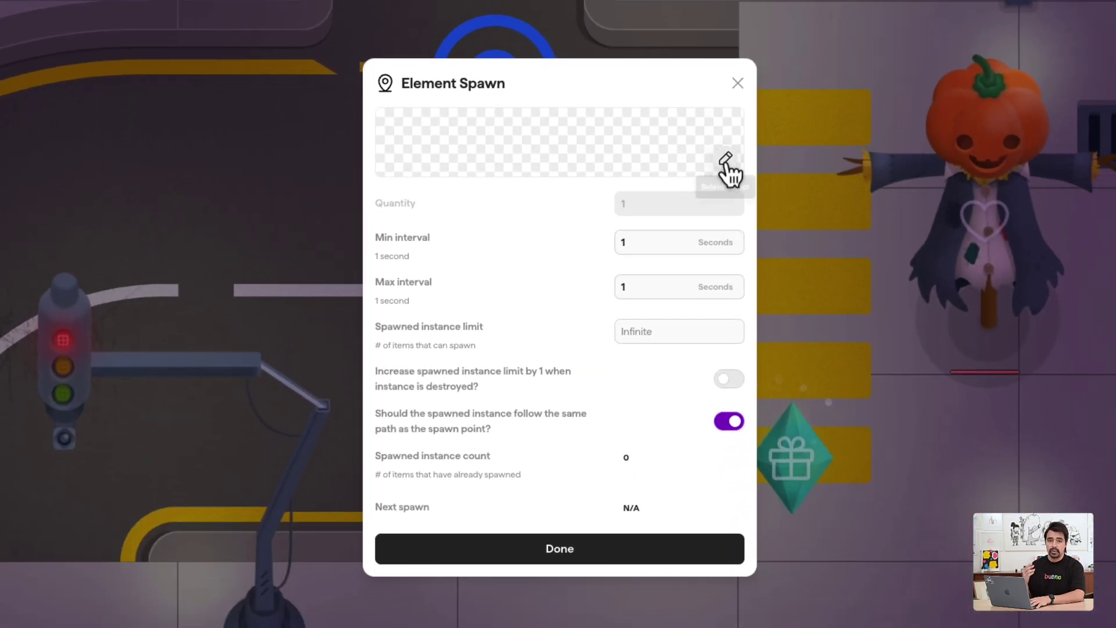
Set the spawn point to produce the green gem, quantity 1, every 1 to 3 seconds
{"action": "left_click", "coordinate": [726, 166]}
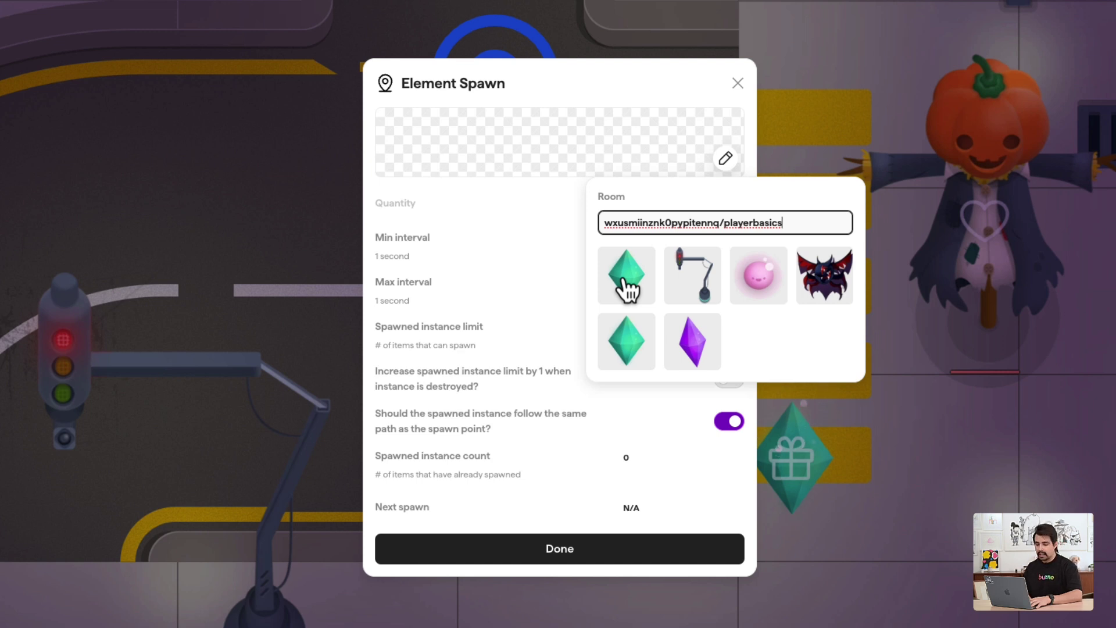
{"action": "left_click", "coordinate": [626, 284]}
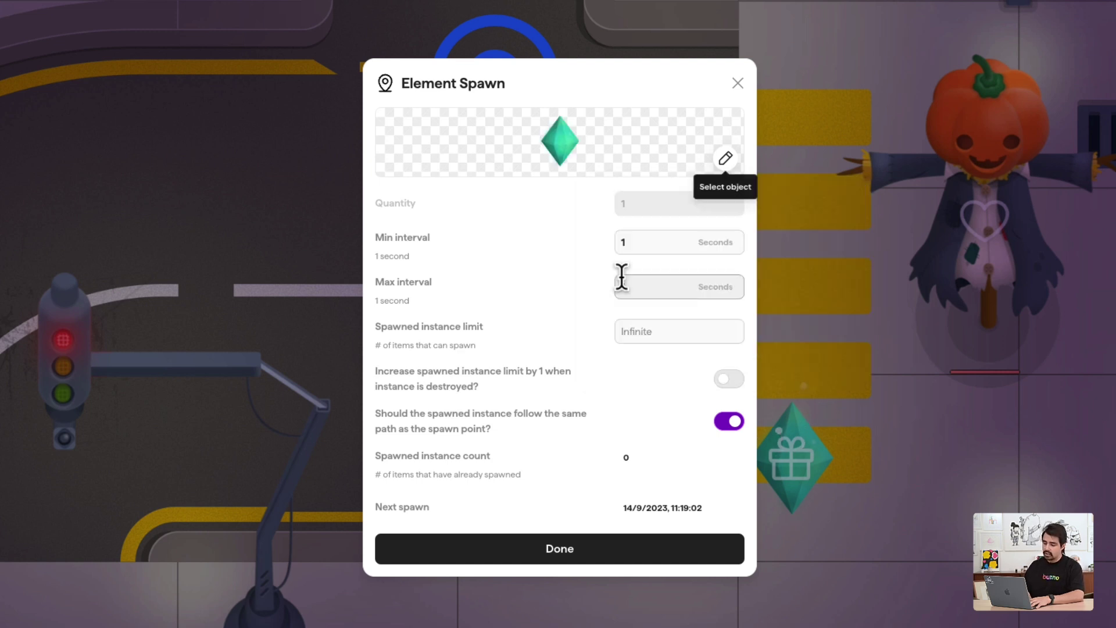
{"action": "left_click", "coordinate": [660, 205]}
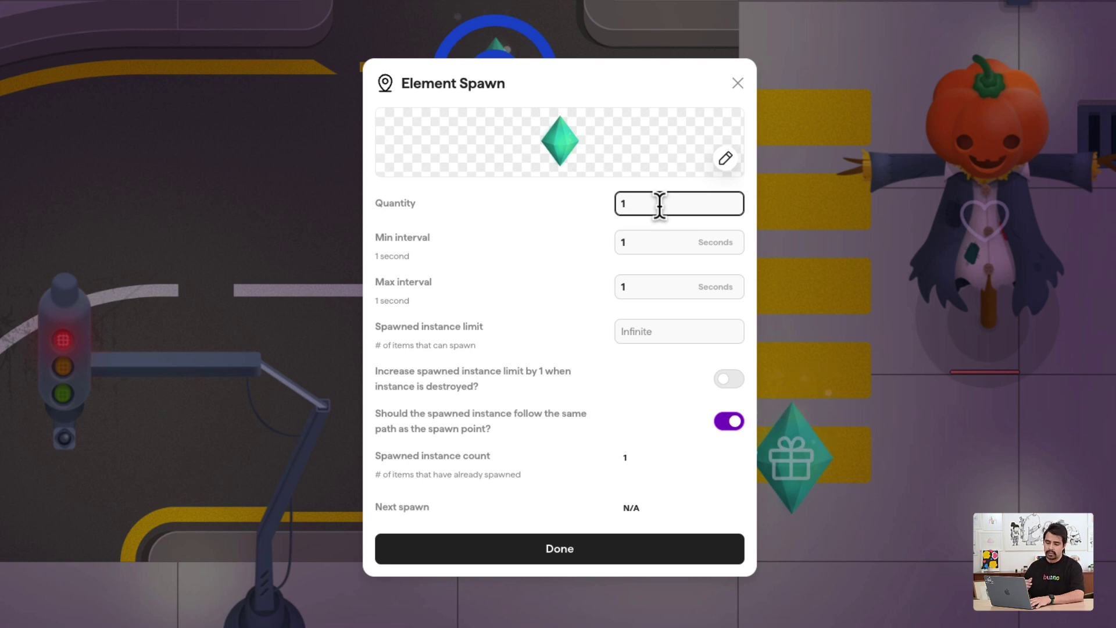
{"action": "left_click", "coordinate": [644, 236]}
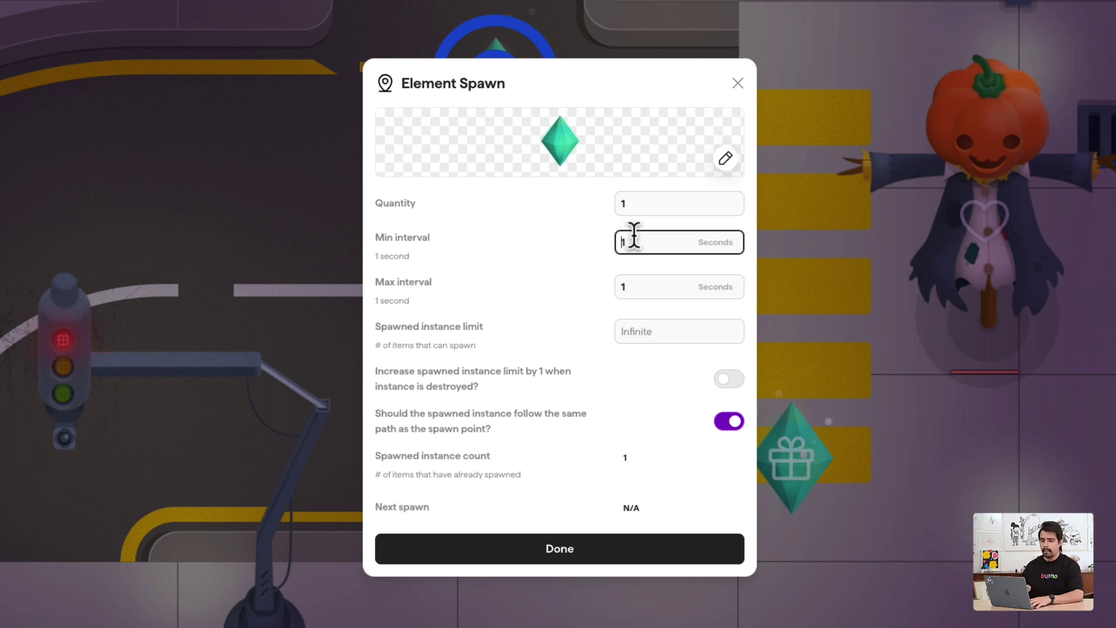
{"action": "left_click", "coordinate": [666, 285]}
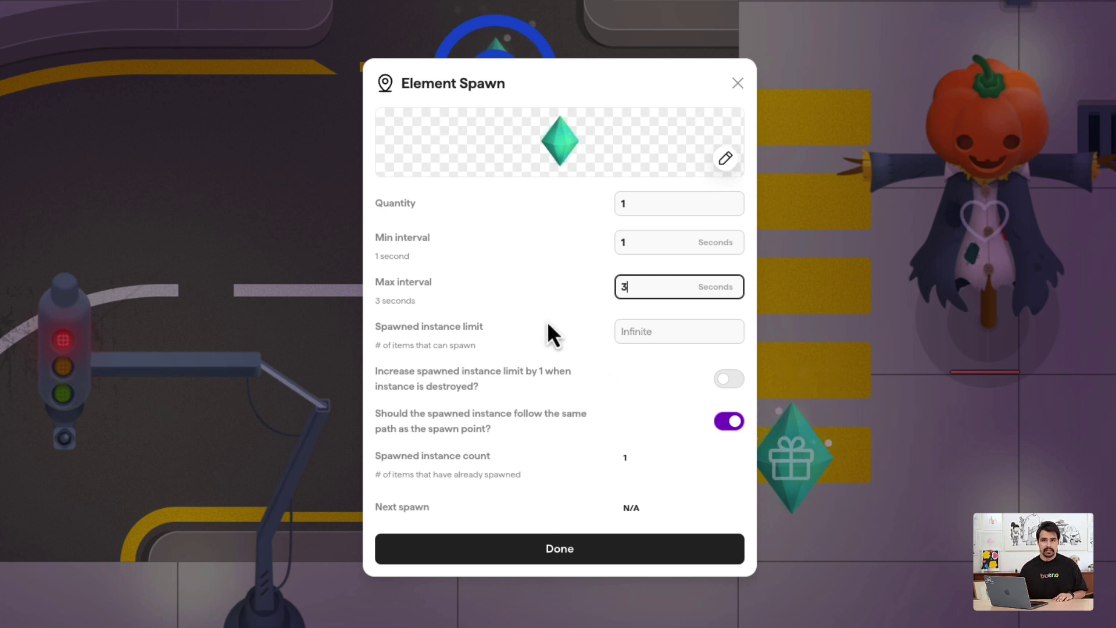
{"action": "left_click", "coordinate": [572, 356]}
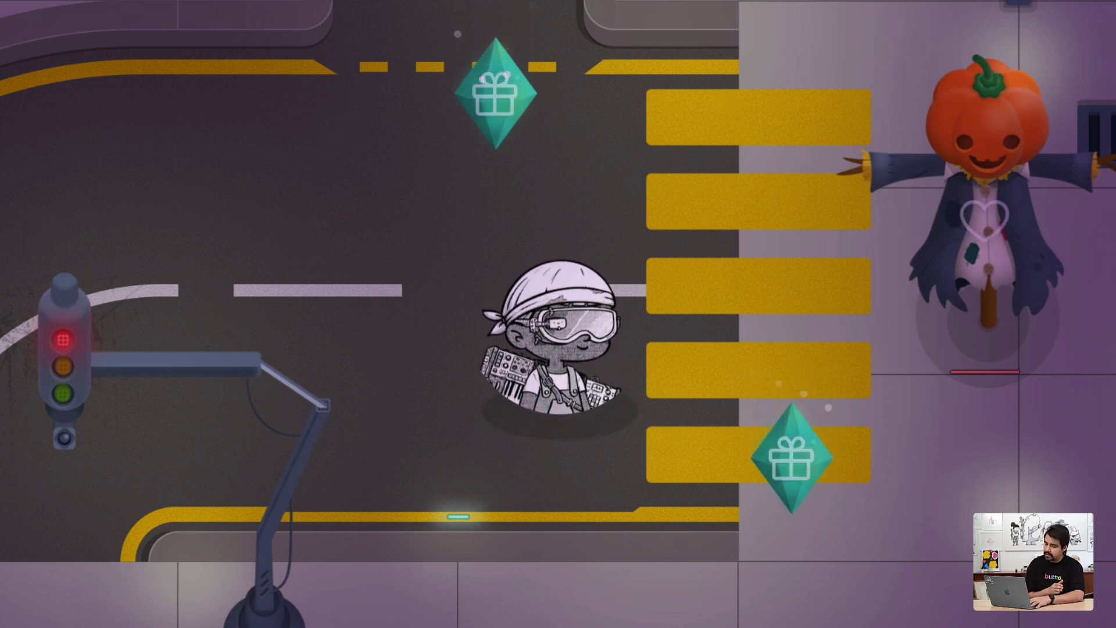
Select the scarecrow and open its interactions menu
{"action": "left_click", "coordinate": [888, 212]}
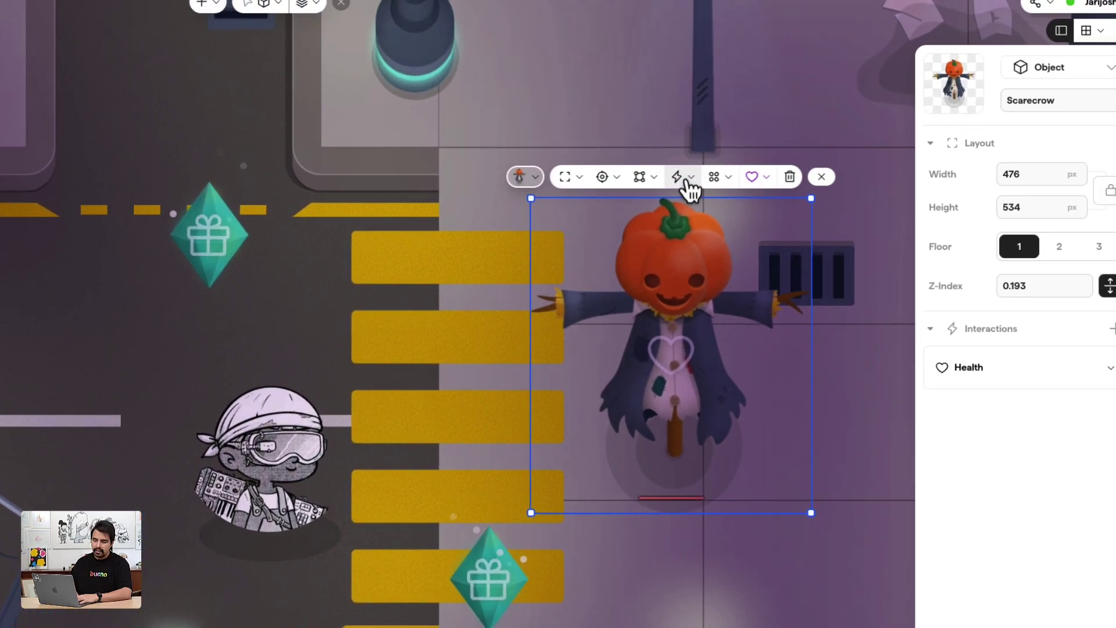
{"action": "left_click", "coordinate": [686, 180]}
Add a Thrower ability to the scarecrow throwing the green gem at 1–2 second intervals
{"action": "mouse_move", "coordinate": [705, 148]}
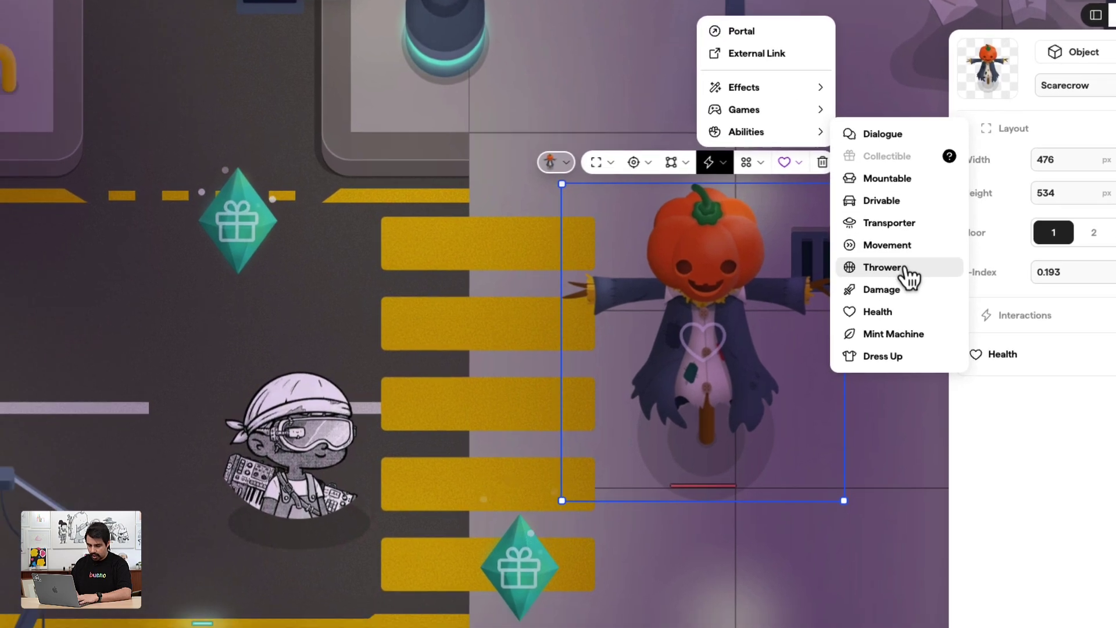
{"action": "left_click", "coordinate": [832, 300]}
{"action": "left_click", "coordinate": [700, 279]}
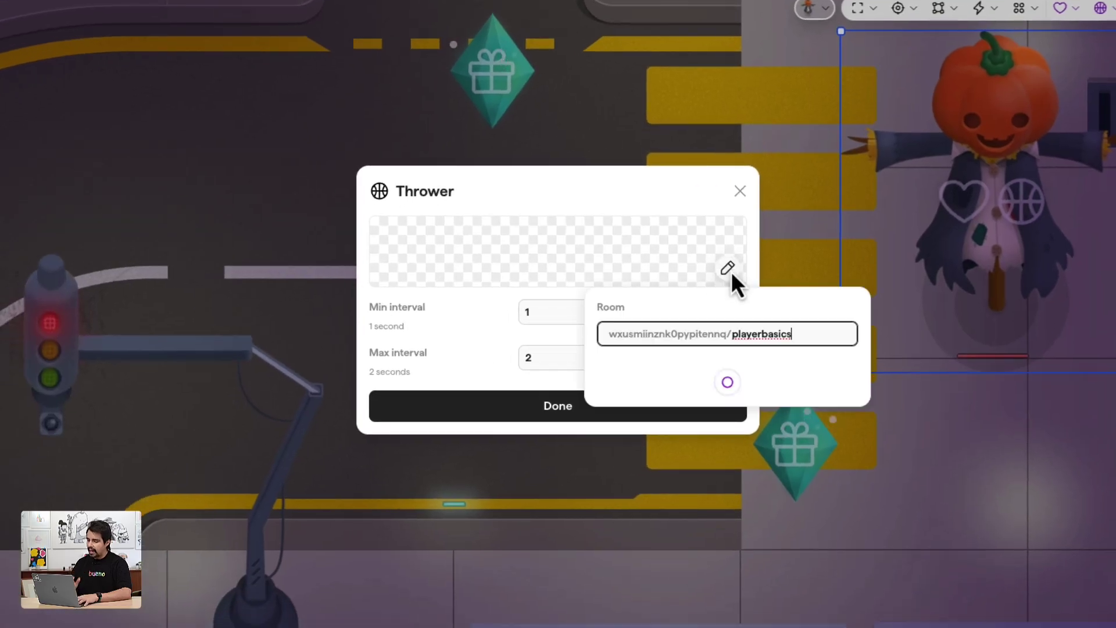
{"action": "left_click", "coordinate": [653, 397]}
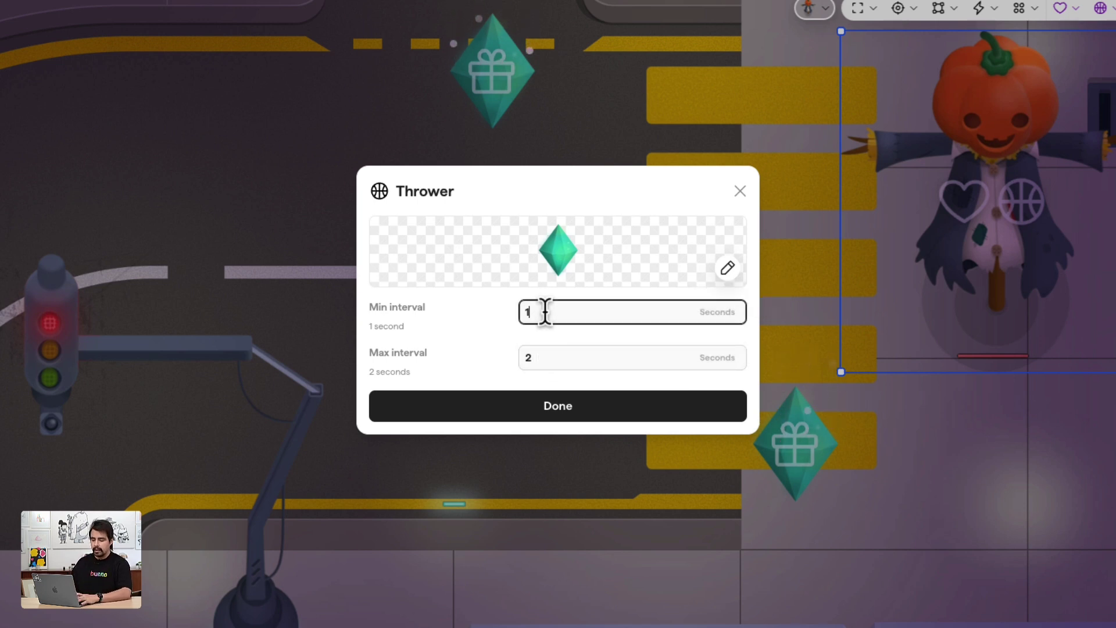
{"action": "left_click", "coordinate": [556, 416]}
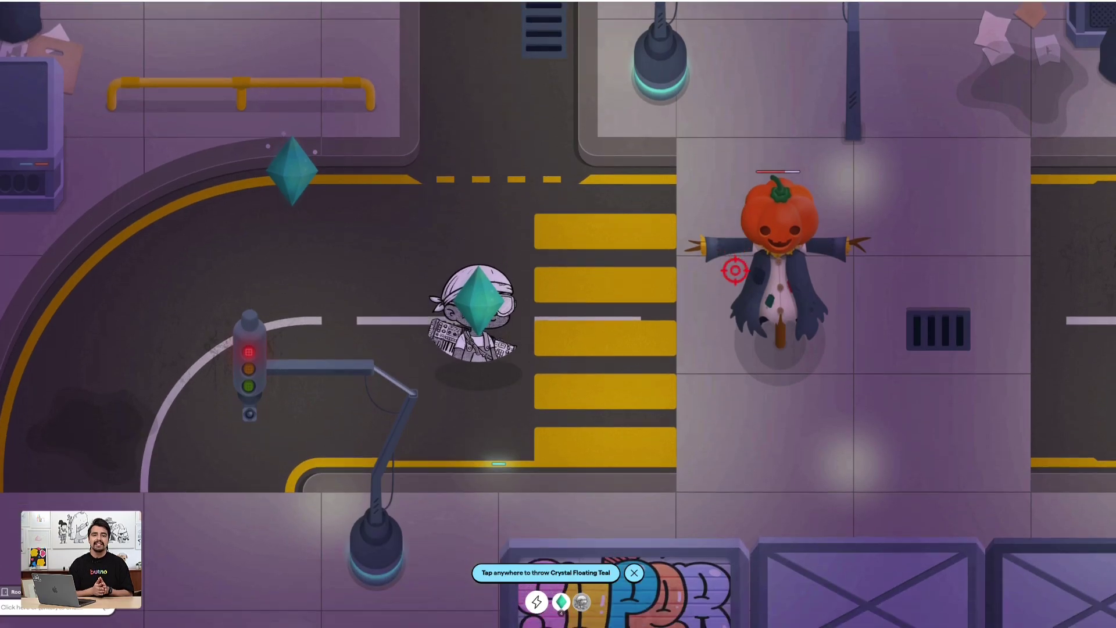
Walk the avatar right to the scarecrow and throw the held gem
{"action": "key", "text": "Right"}
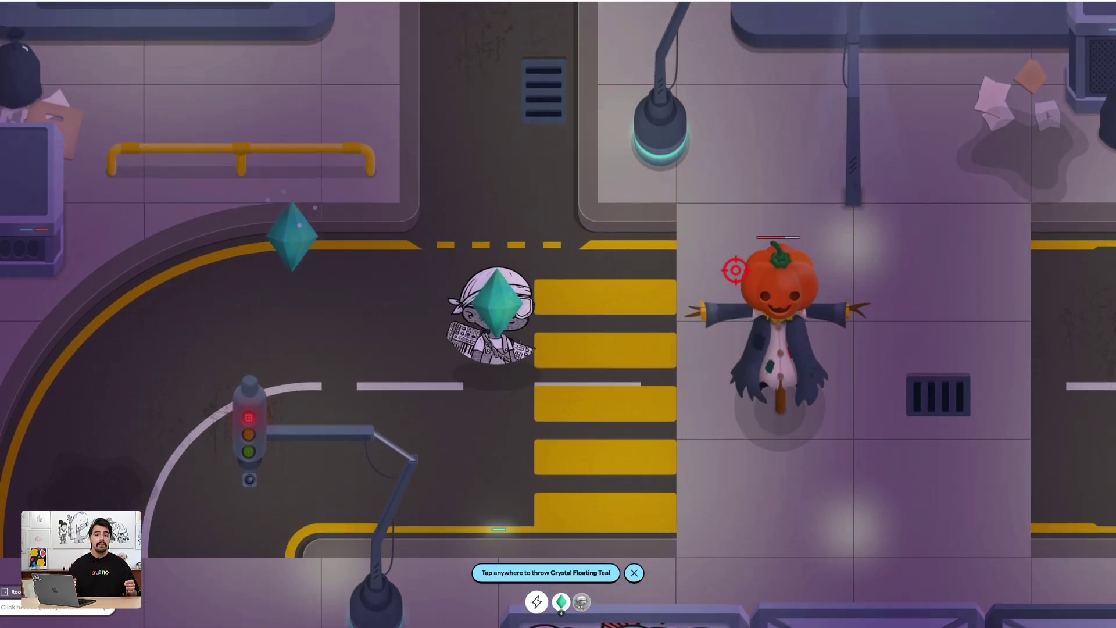
{"action": "left_click", "coordinate": [773, 258]}
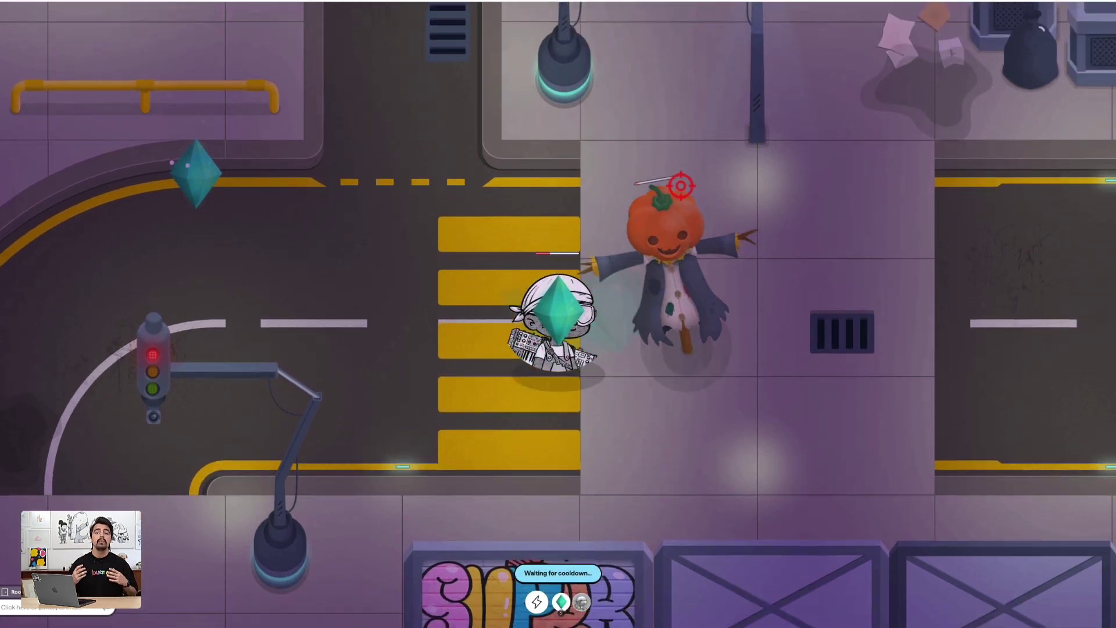